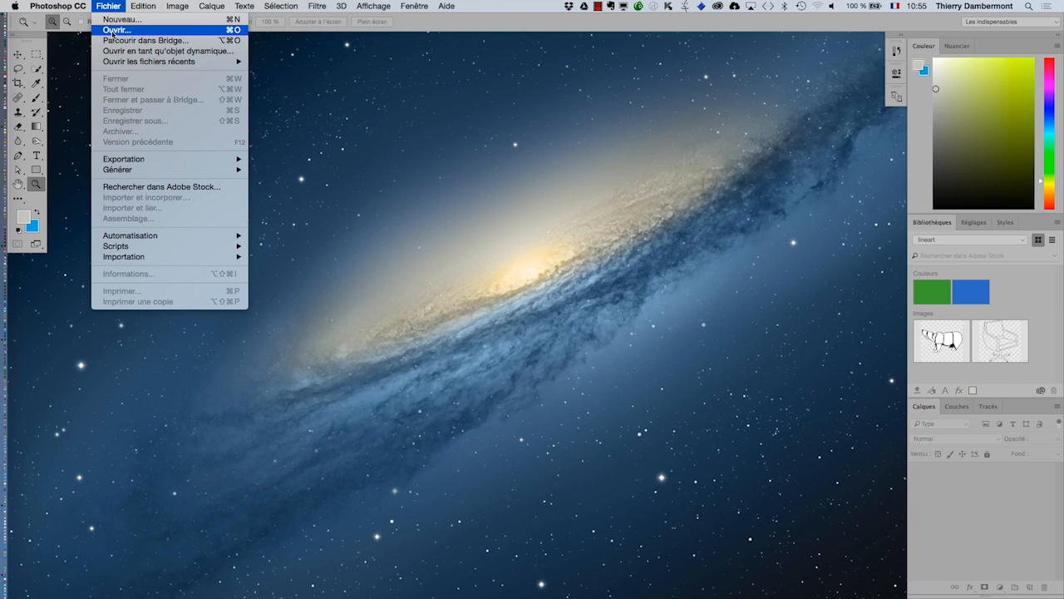
Open the five squirrel JPEG images from the "ID jour 1 matin" folder on the desktop
click(113, 33)
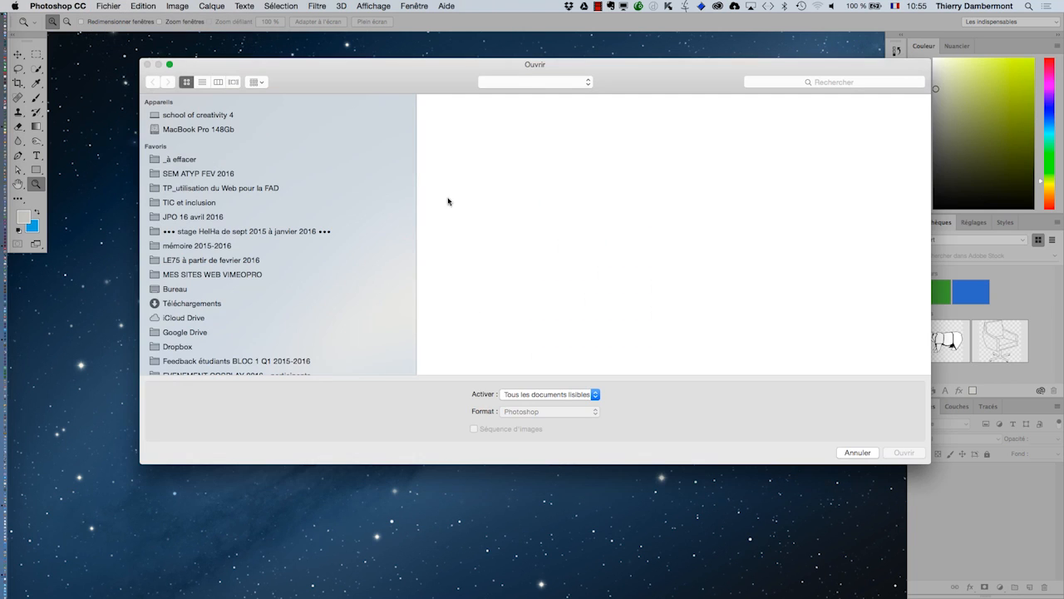
click(192, 289)
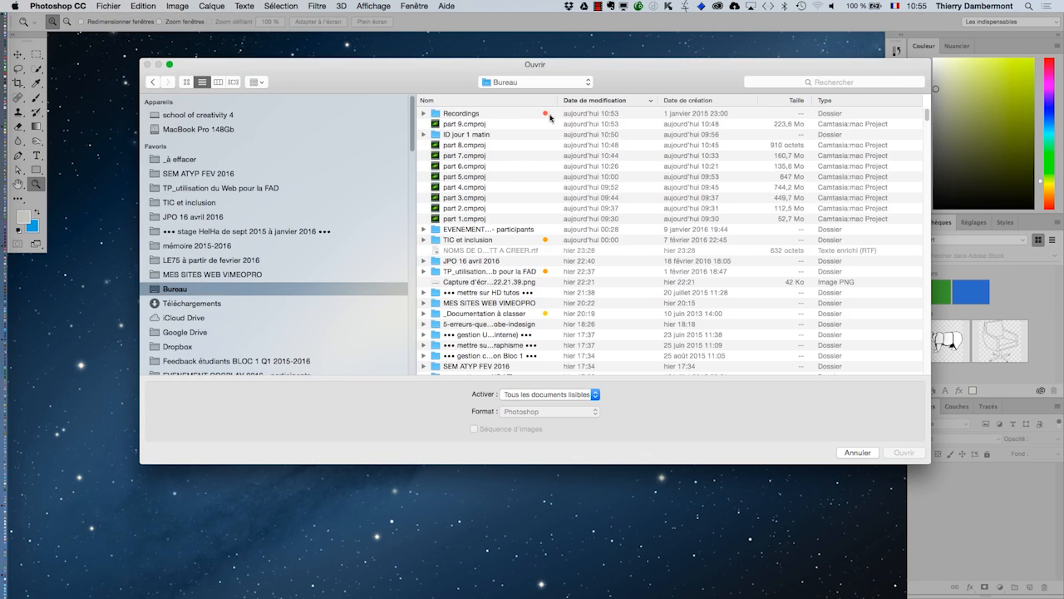
double_click(480, 134)
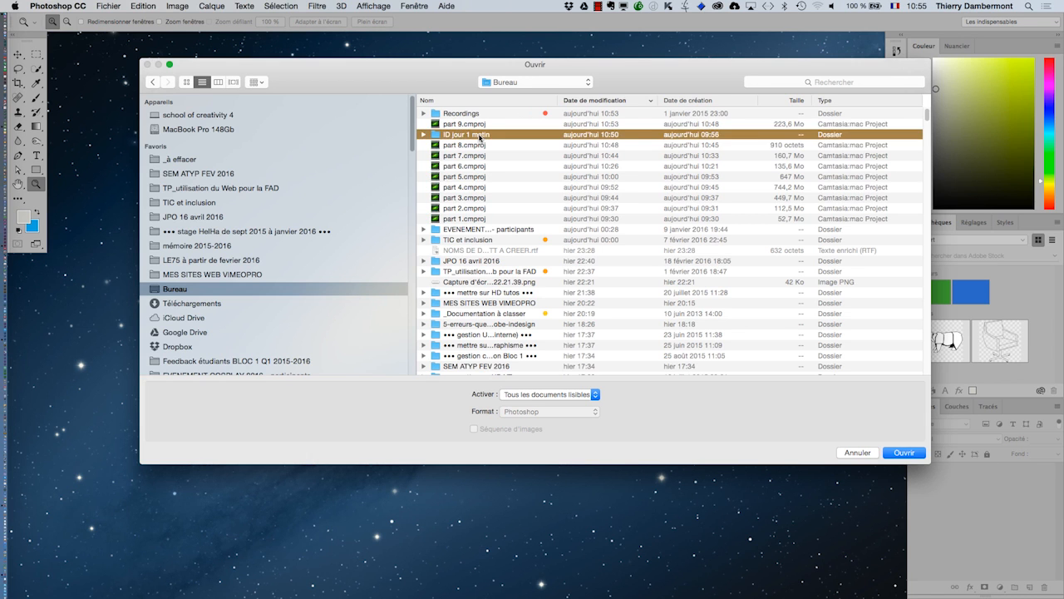
click(480, 133)
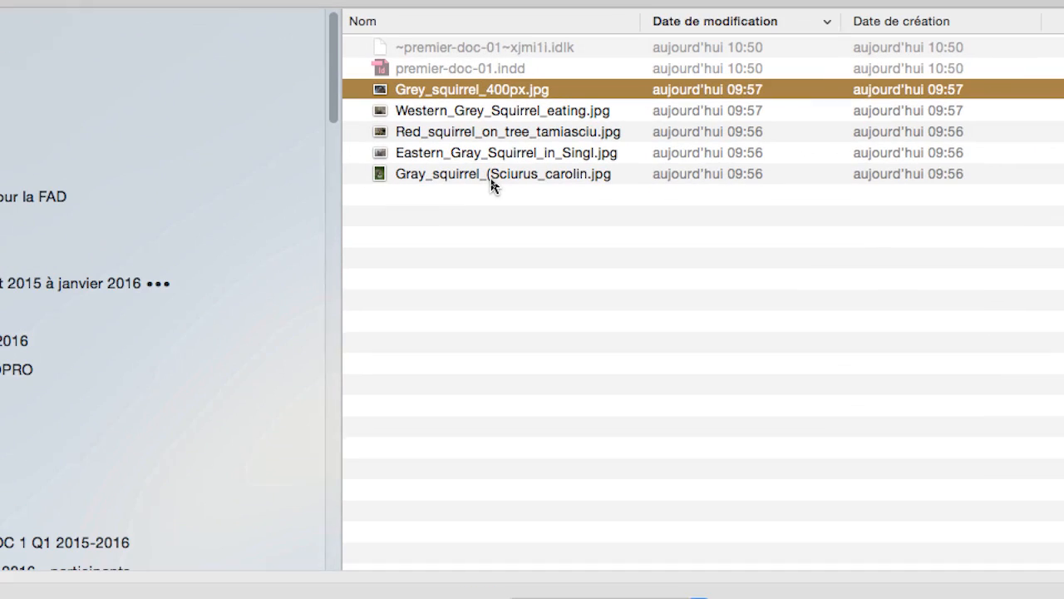
shift+click(490, 180)
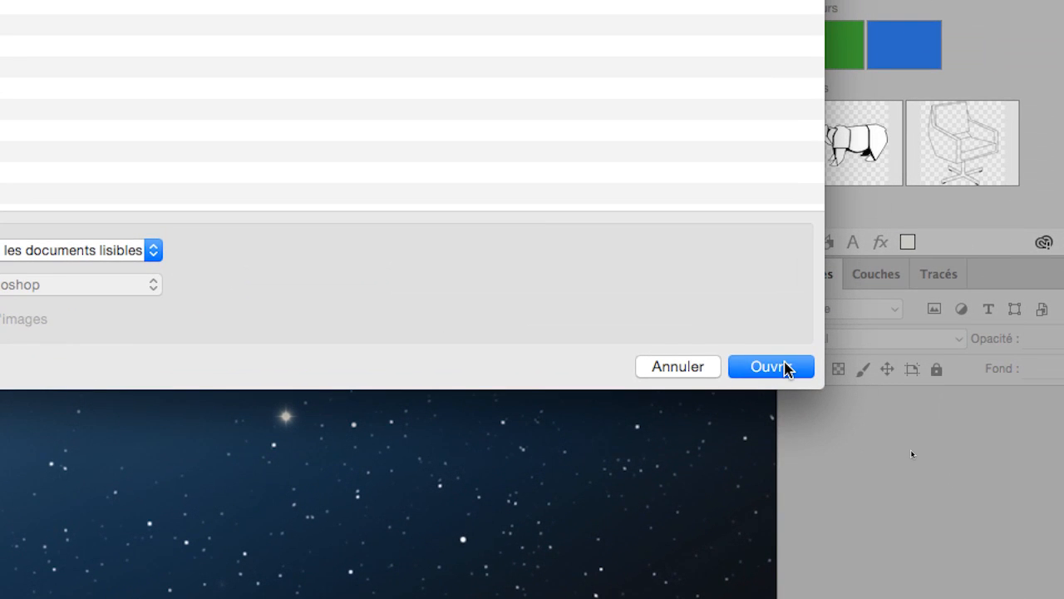
click(759, 322)
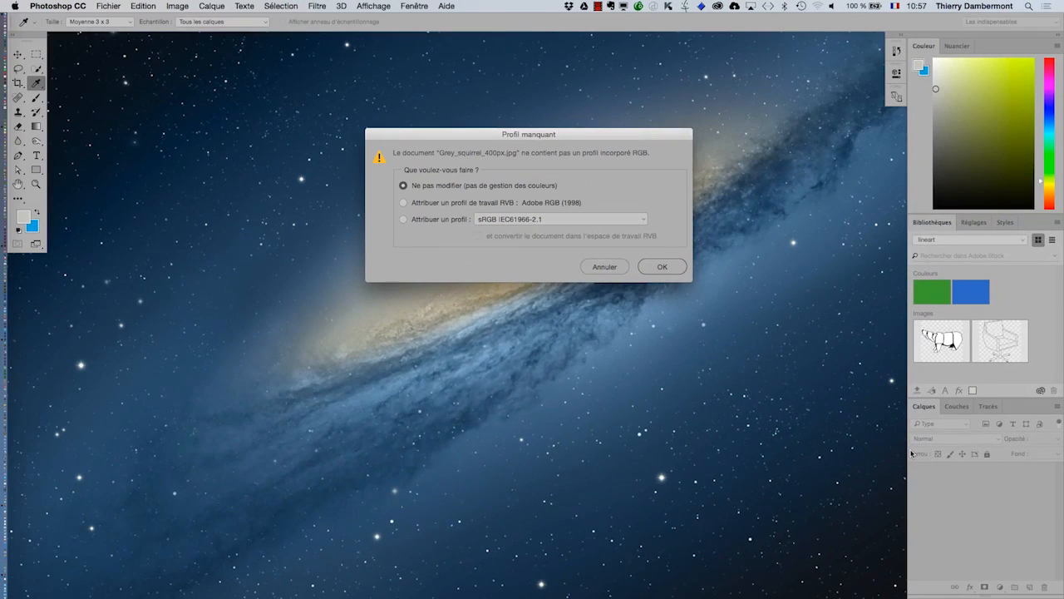
Open Grey_squirrel_400px.jpg without modifying its missing colour profile, using no colour management
drag(528, 134, 436, 150)
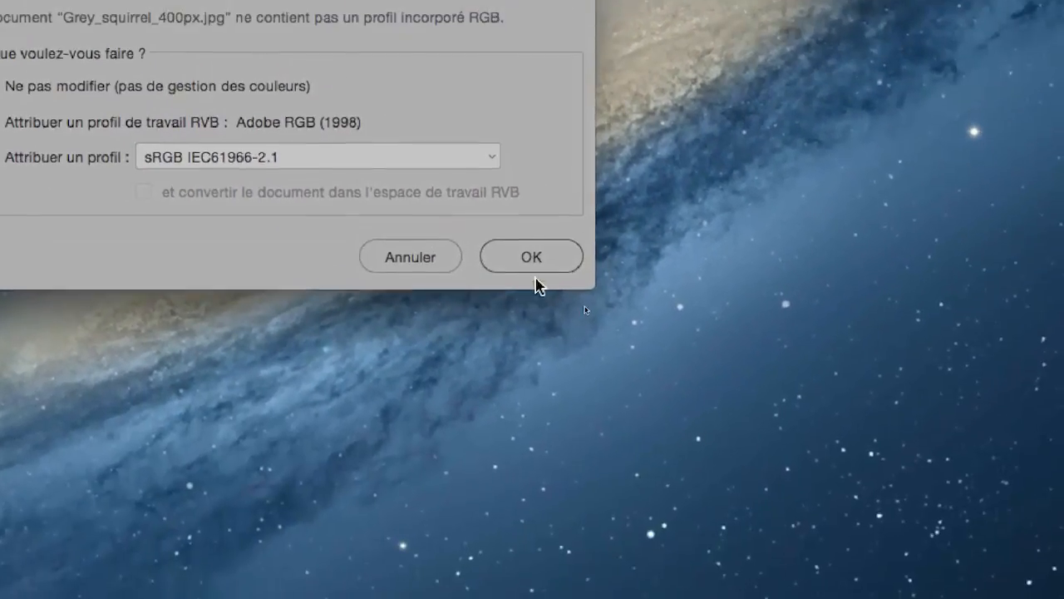
click(736, 446)
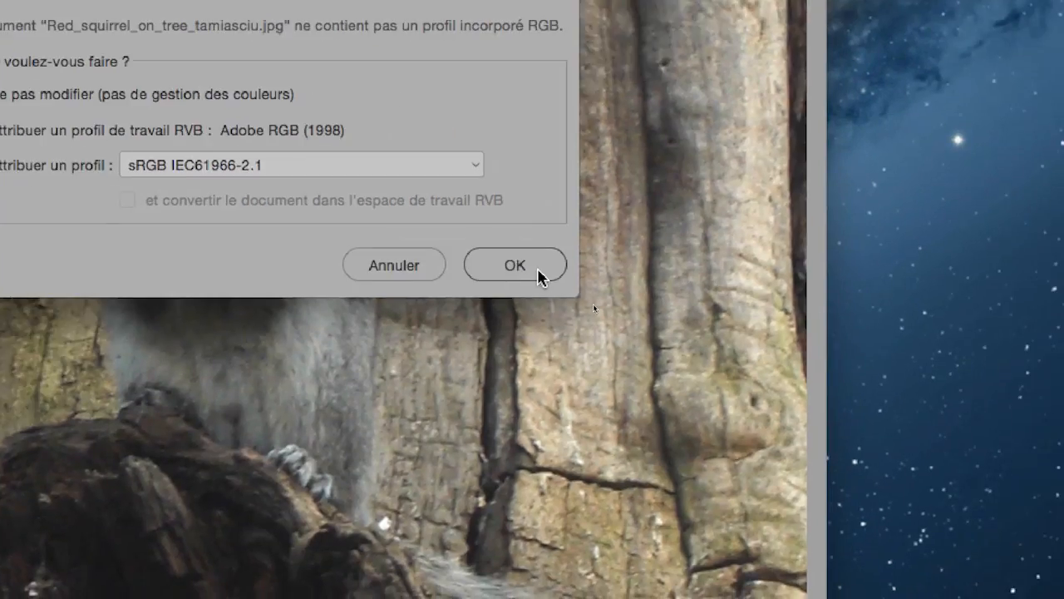
click(538, 269)
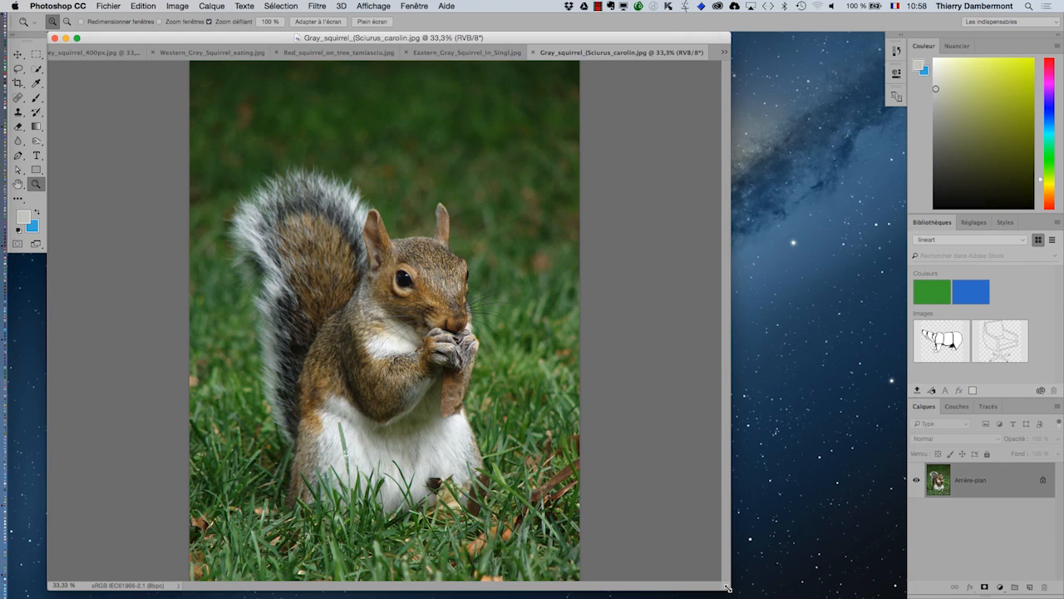
Shrink the document window and zoom Gray_squirrel_(Sciurus_carolin.jpg out to 29.5%
drag(727, 588, 652, 565)
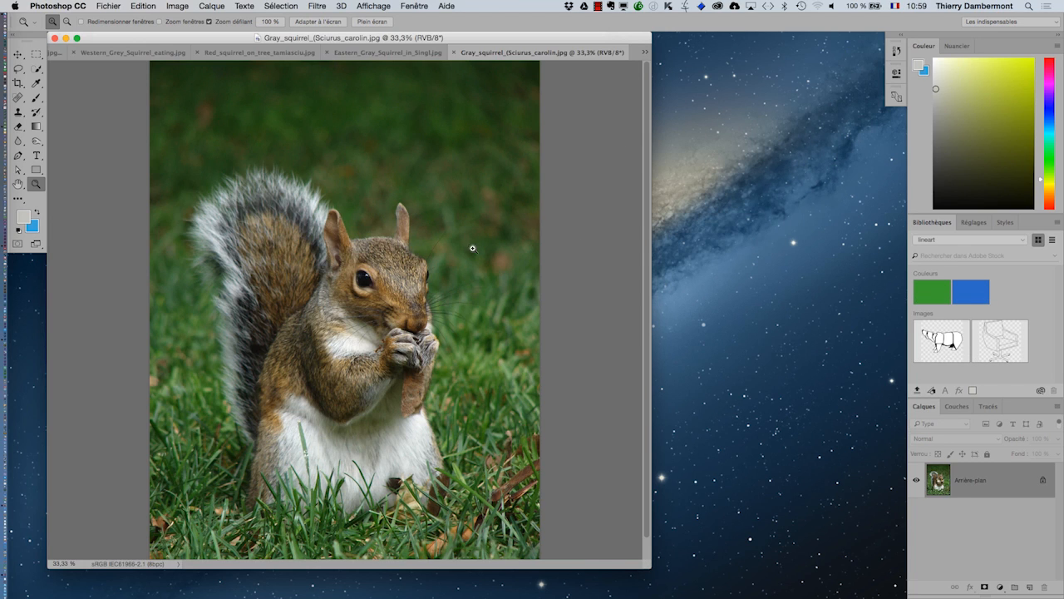
scroll(466, 248, down, 1)
scroll(464, 247, down, 1)
scroll(464, 249, down, 2)
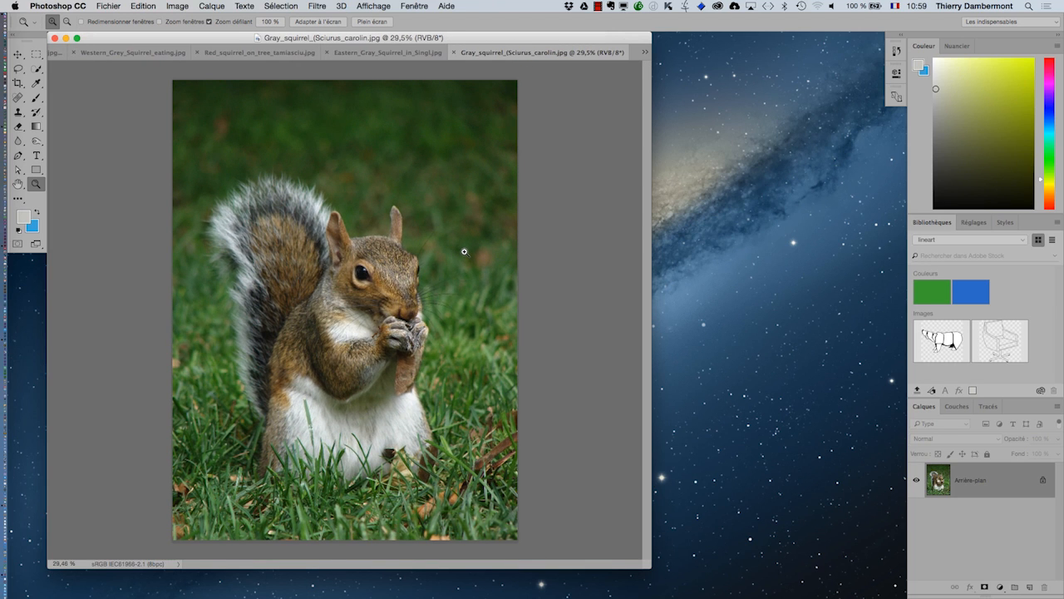
Cycle through the open squirrel images to review each one, ending on Grey_squirrel_400px.jpg
key(ctrl+Tab)
key(ctrl+Tab)
key(ctrl+Tab)
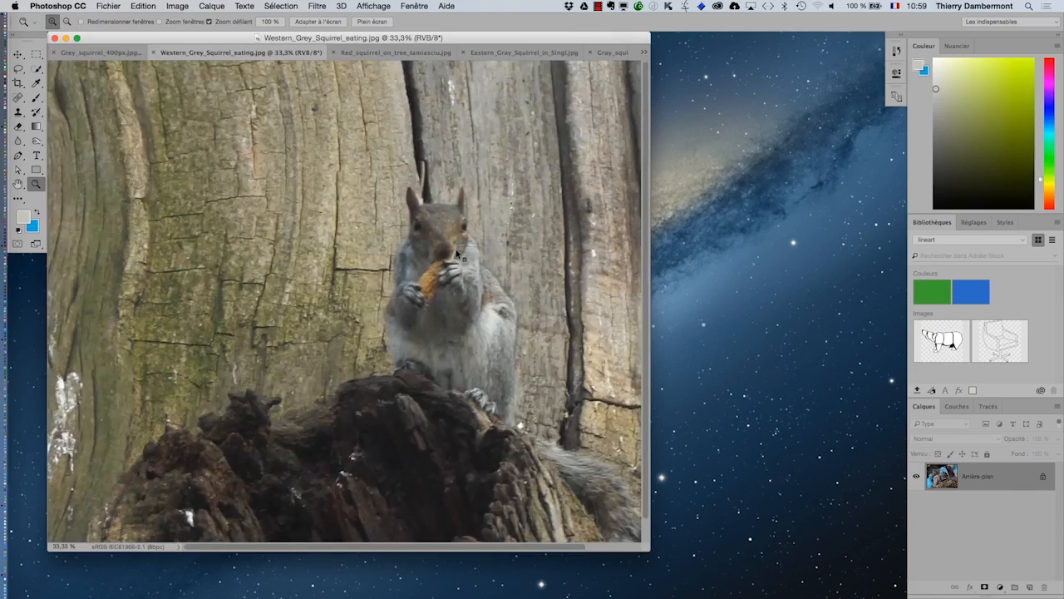
key(ctrl+Tab)
key(ctrl+Tab)
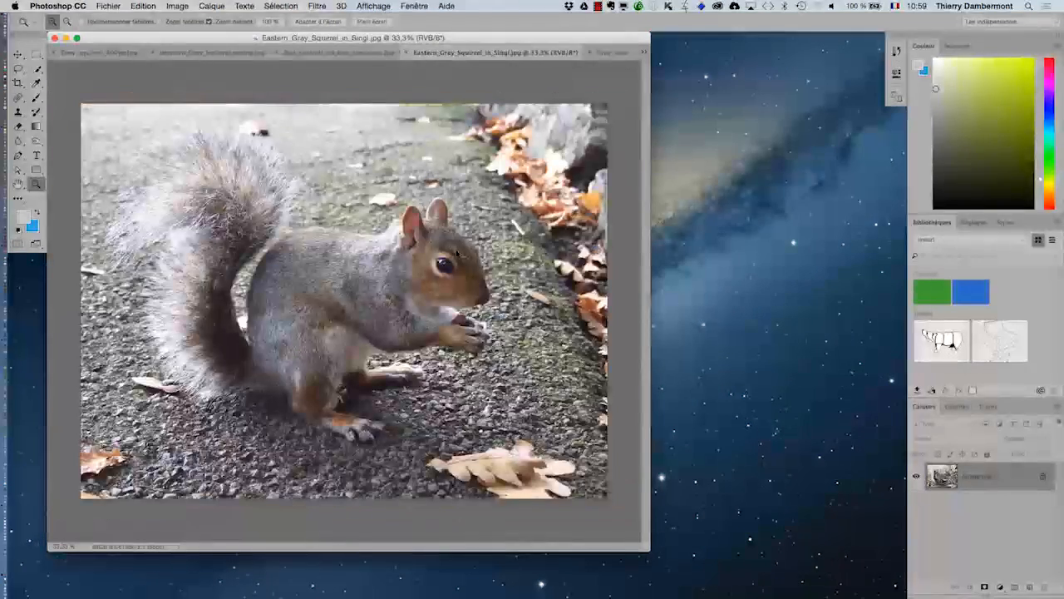
key(ctrl+Tab)
key(ctrl+Tab)
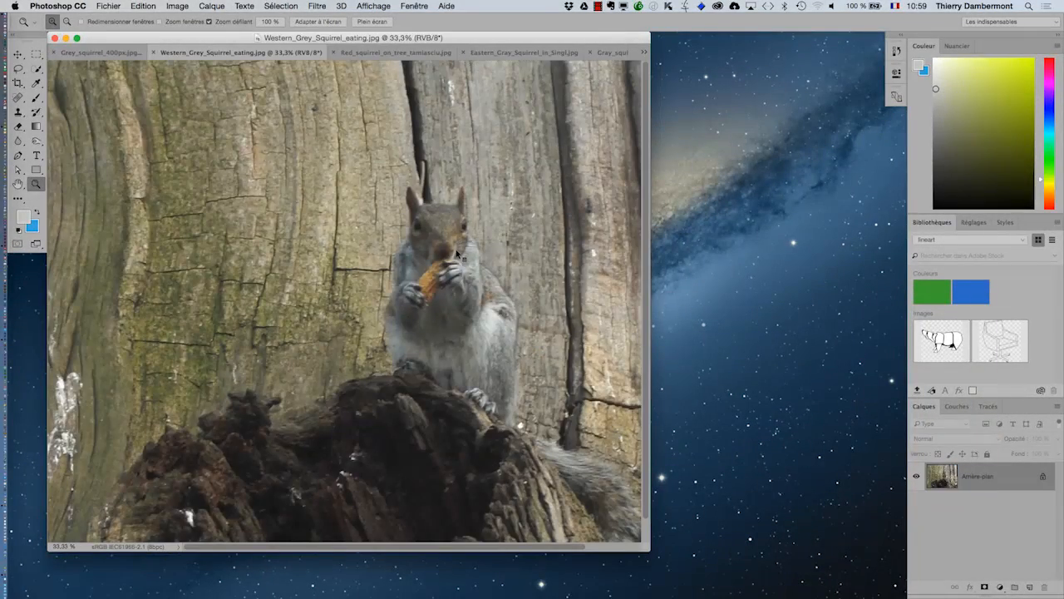
key(ctrl+Tab)
key(ctrl+Tab)
key(ctrl+Tab)
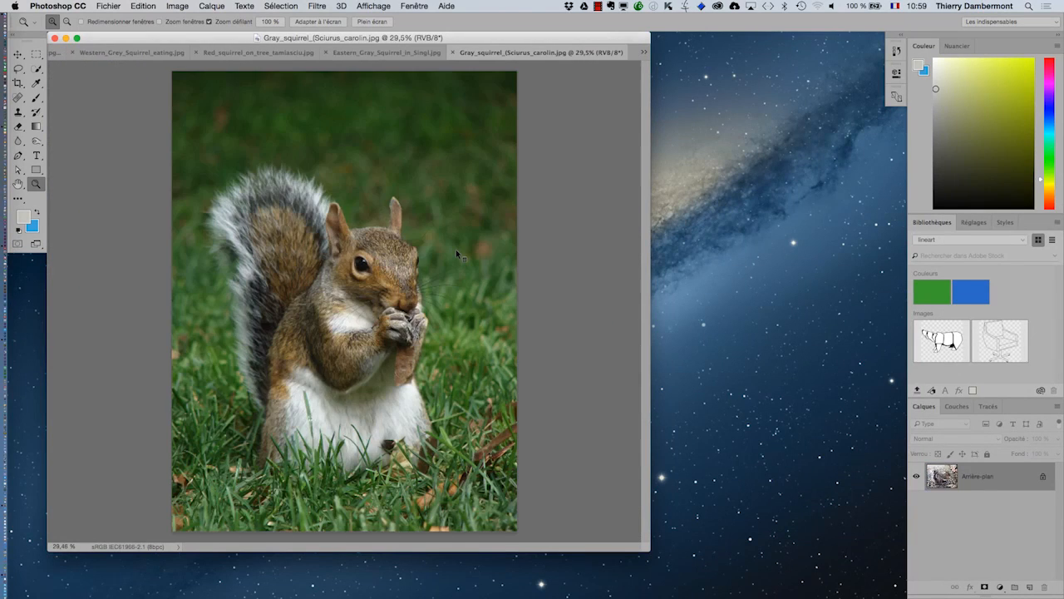
key(ctrl+Tab)
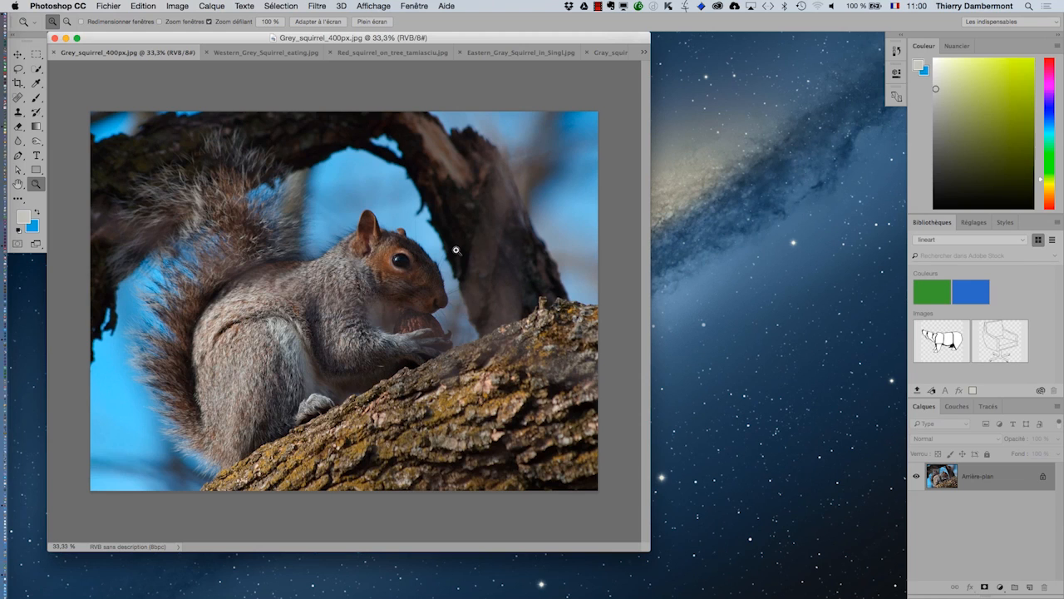
Open the Image Size dialog for Grey_squirrel_400px.jpg, make it compact, and examine the image's dimensions and resolution
click(178, 6)
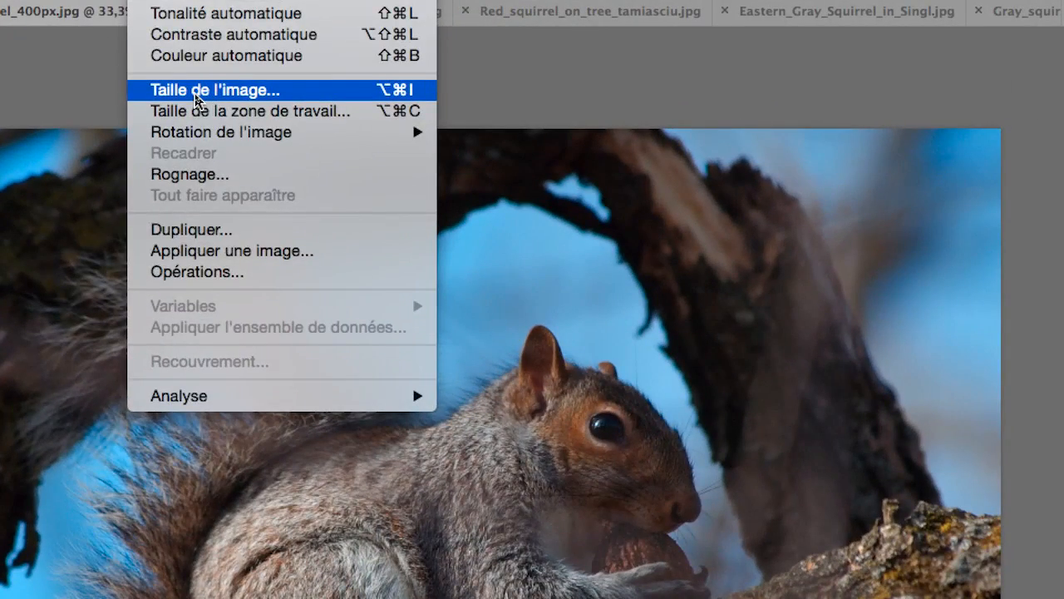
click(197, 99)
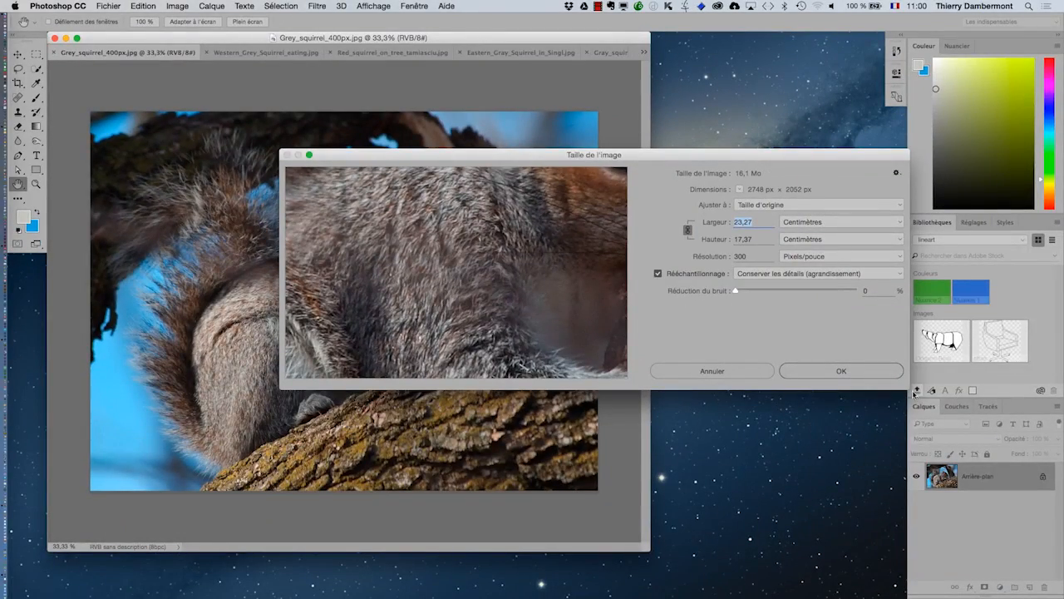
drag(915, 393, 547, 303)
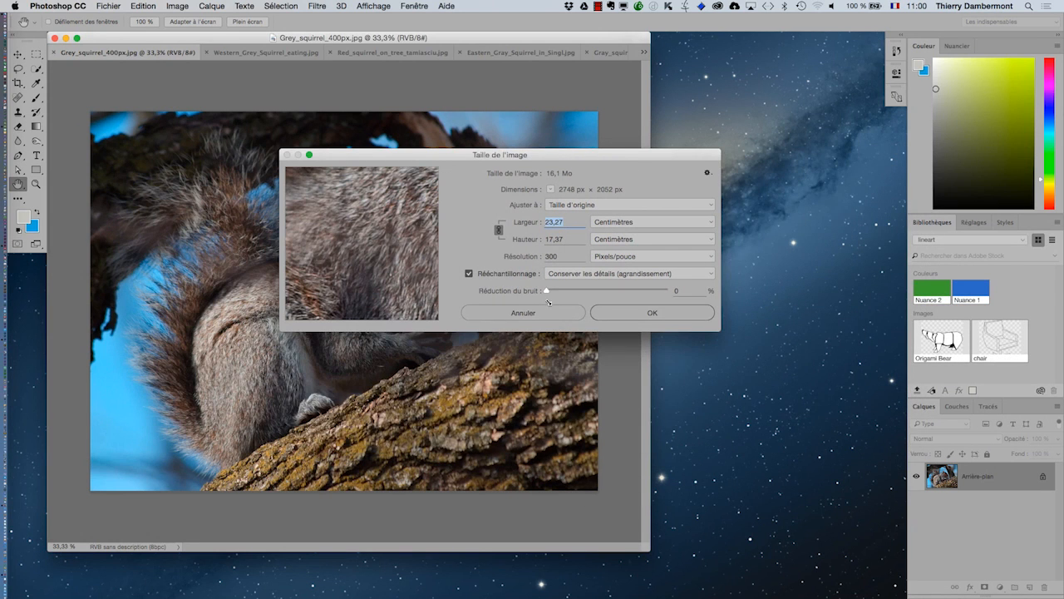
drag(392, 155, 419, 115)
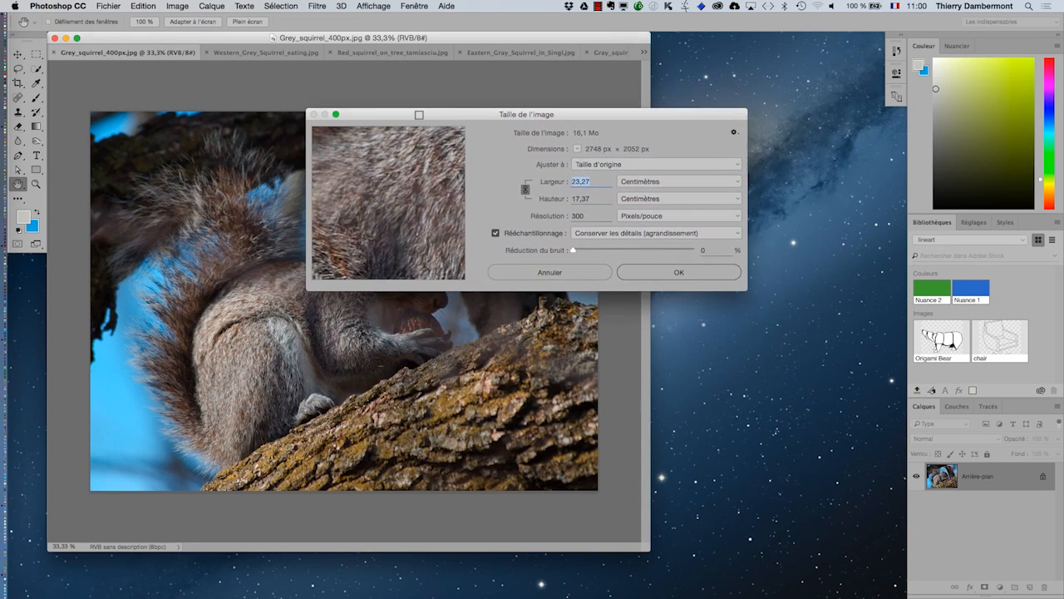
key(alt)
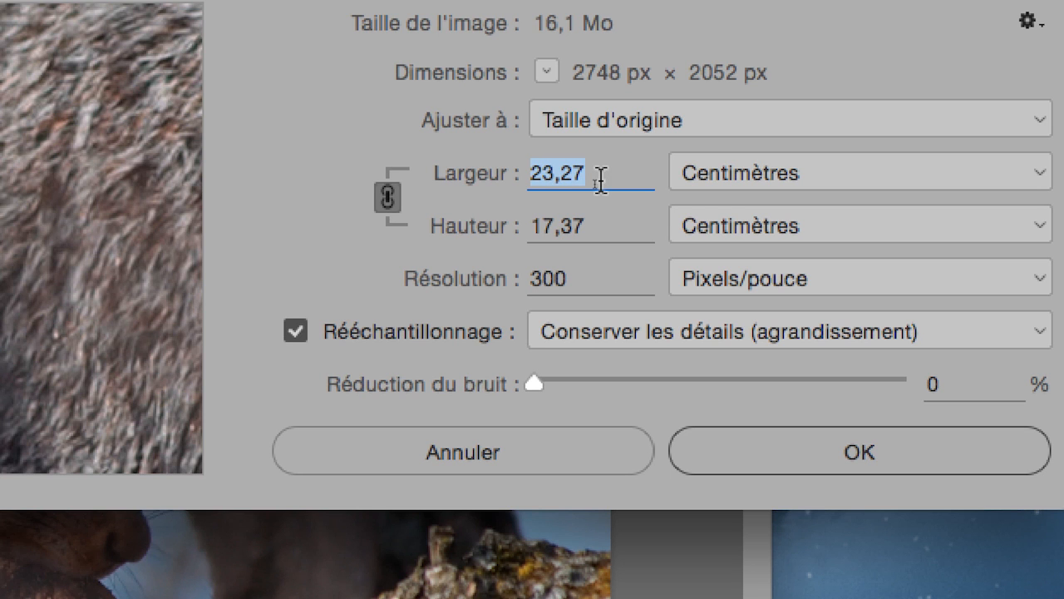
key(alt)
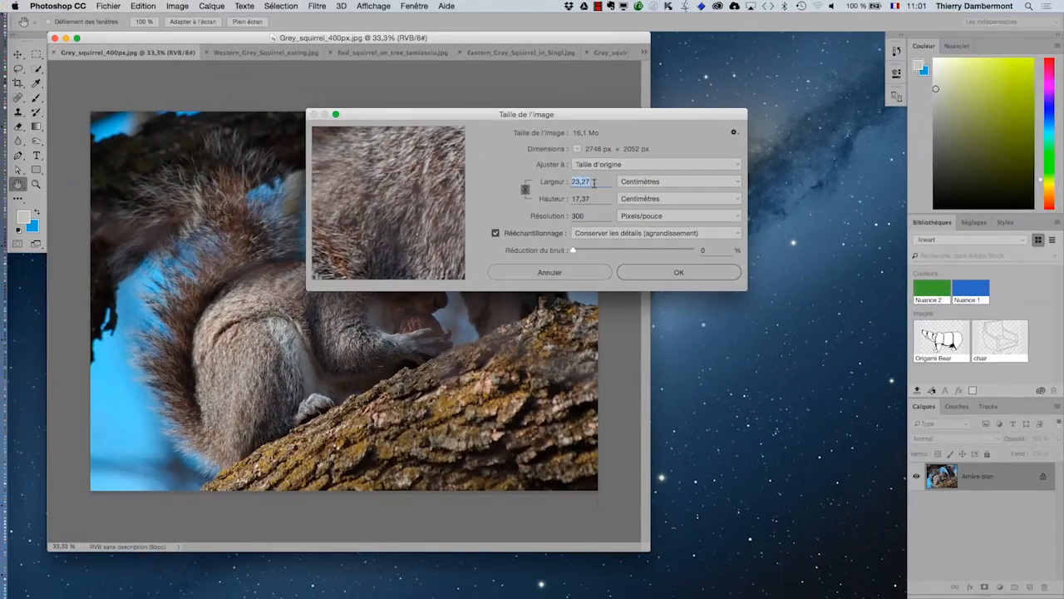
Switch to InDesign, clear the tools panel out of the way, and select the placed Grey_squirrel_400px.jpg image
key(super+Tab)
key(super+Tab)
key(super+Tab)
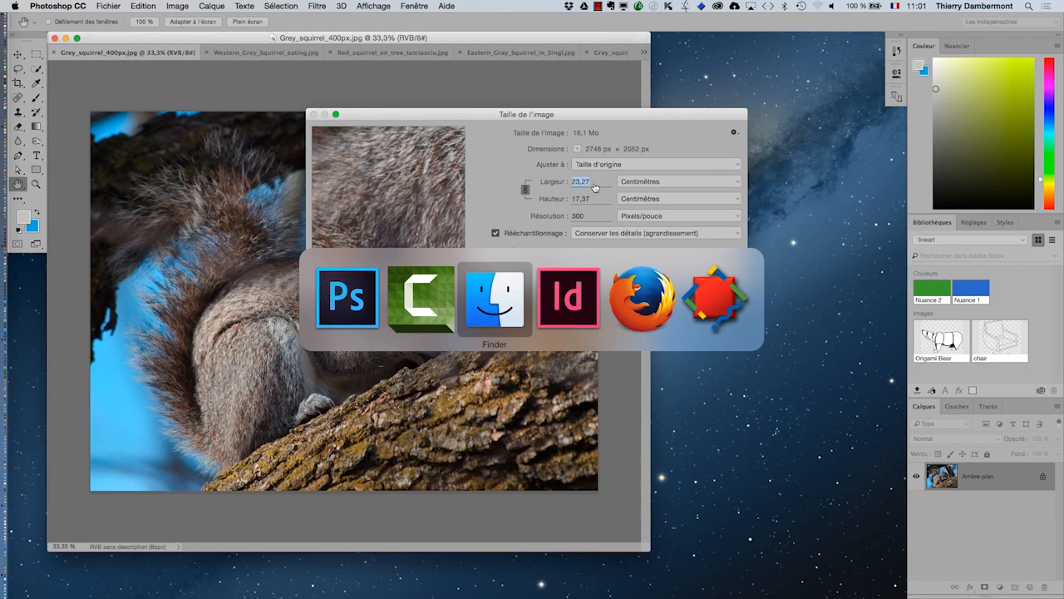
key(super+Tab)
key(super+Tab)
key(super+Tab)
key(super+Tab)
key(super+Tab)
key(super+Tab)
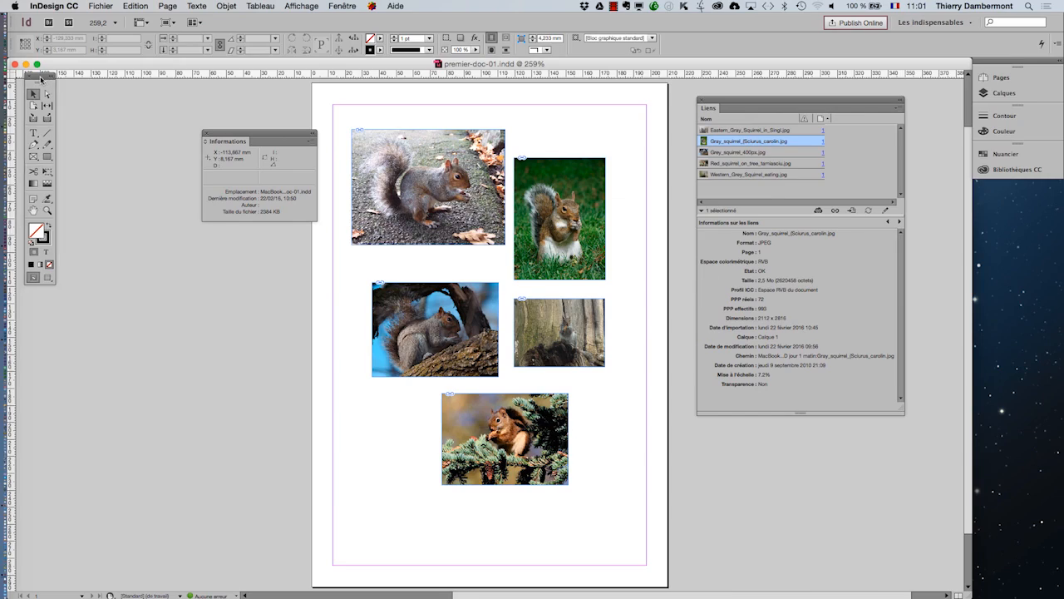
drag(40, 77, 334, 269)
click(434, 329)
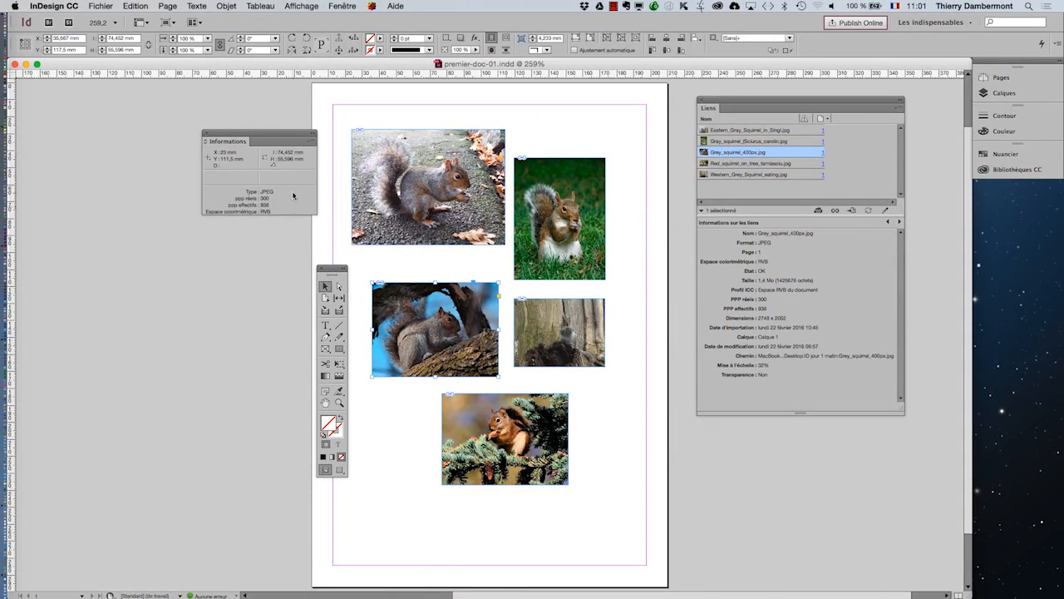
Move the tools and Informations panels near the selected squirrel image and examine its actual and effective resolution
drag(332, 268, 136, 216)
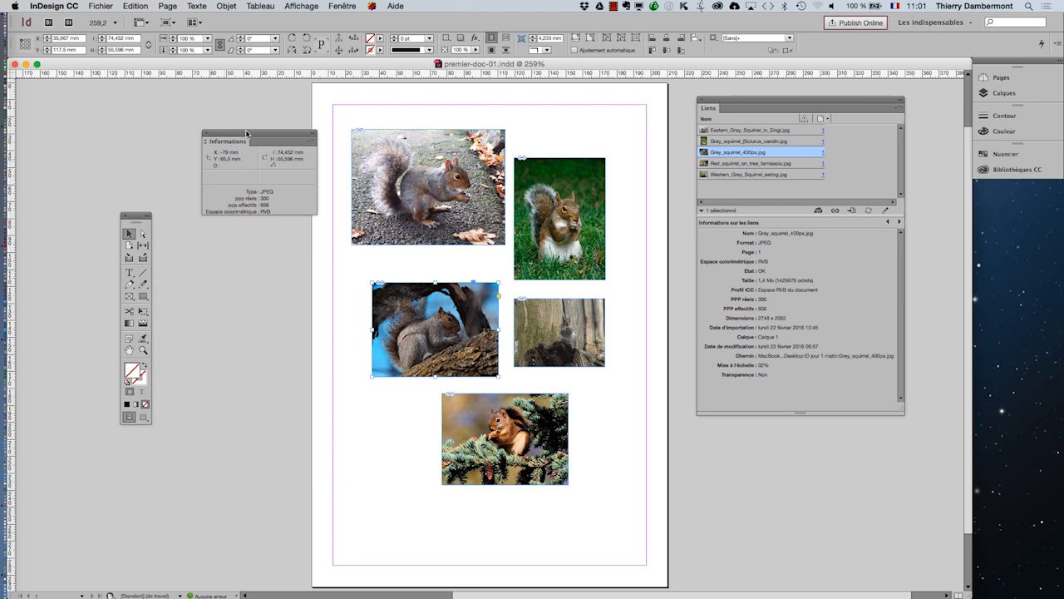
drag(257, 133, 300, 289)
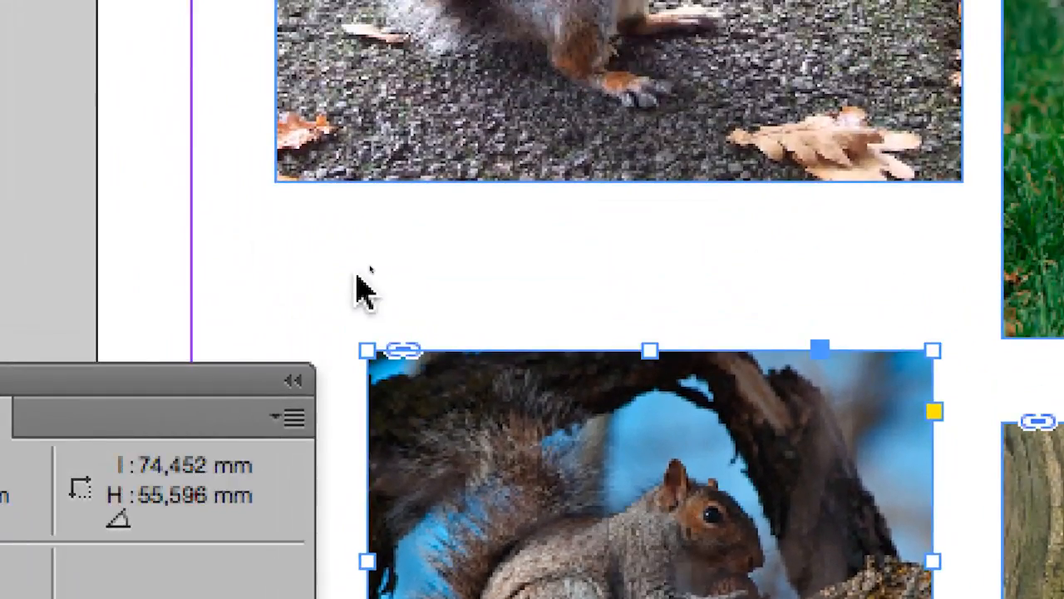
click(358, 277)
click(424, 391)
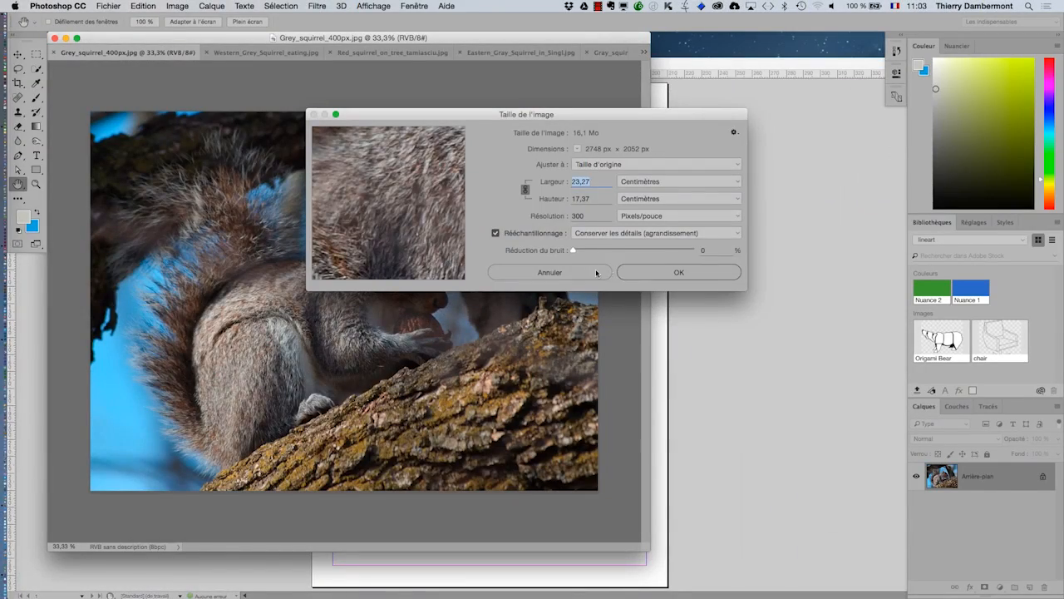
Cancel the Image Size dialog in Photoshop, reopen it for Western_Grey_Squirrel_eating.jpg in a compact window, and examine the dimensions and resolution
click(595, 272)
key(z)
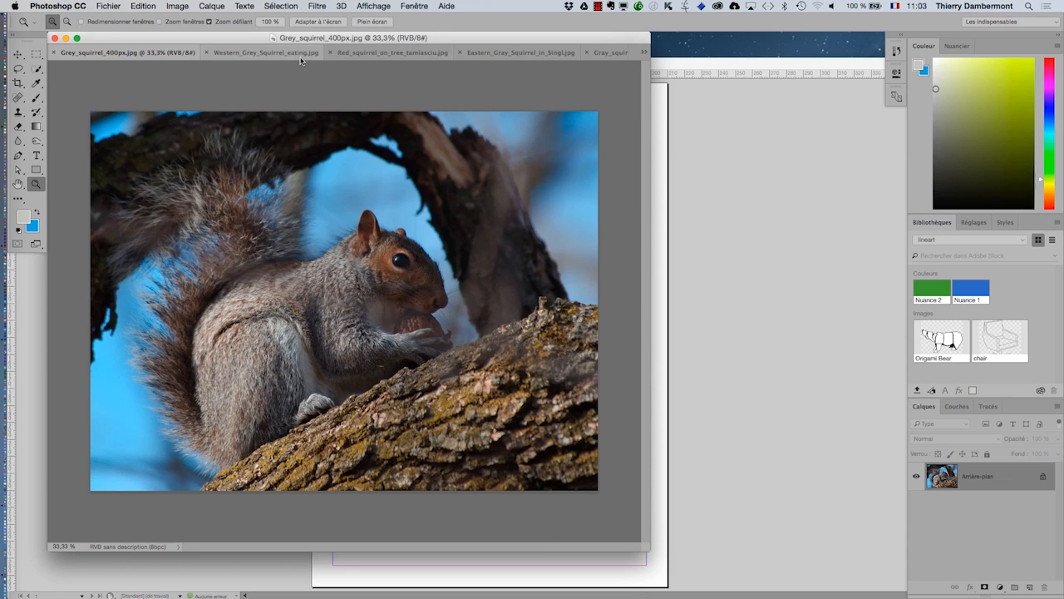
click(291, 55)
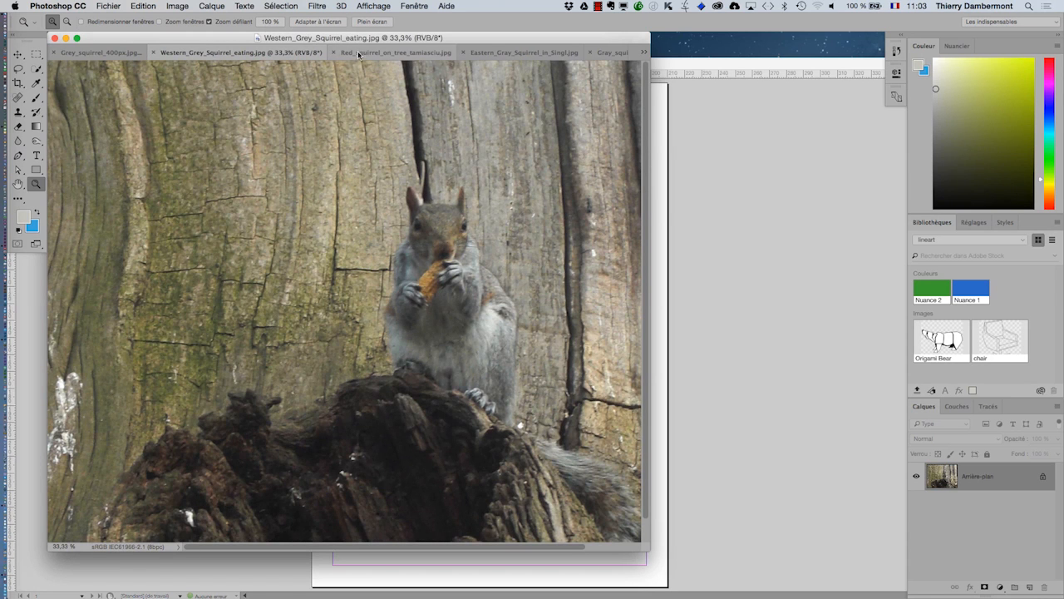
click(177, 6)
click(212, 96)
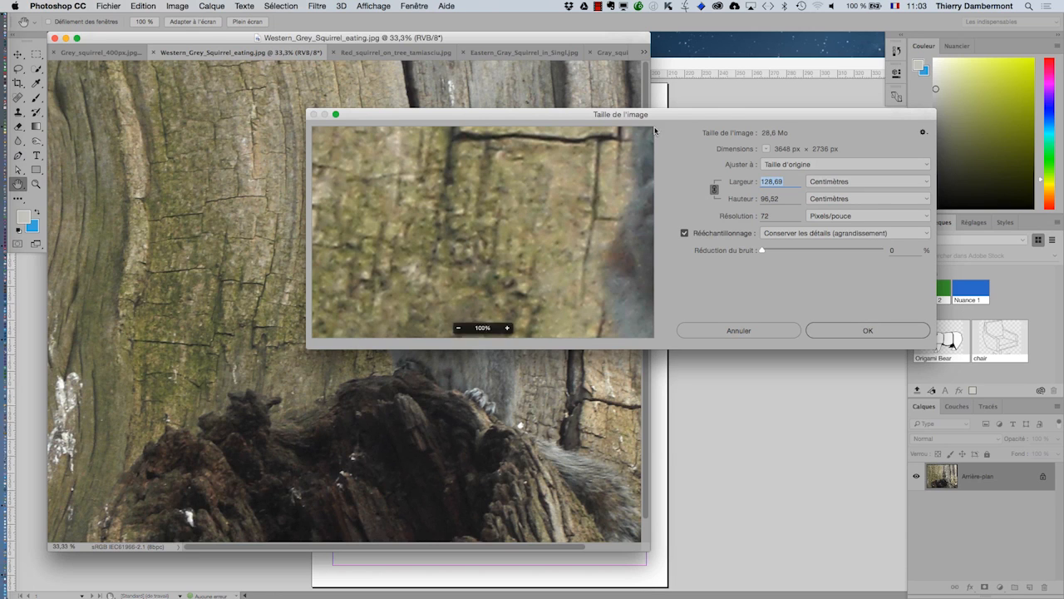
key(alt)
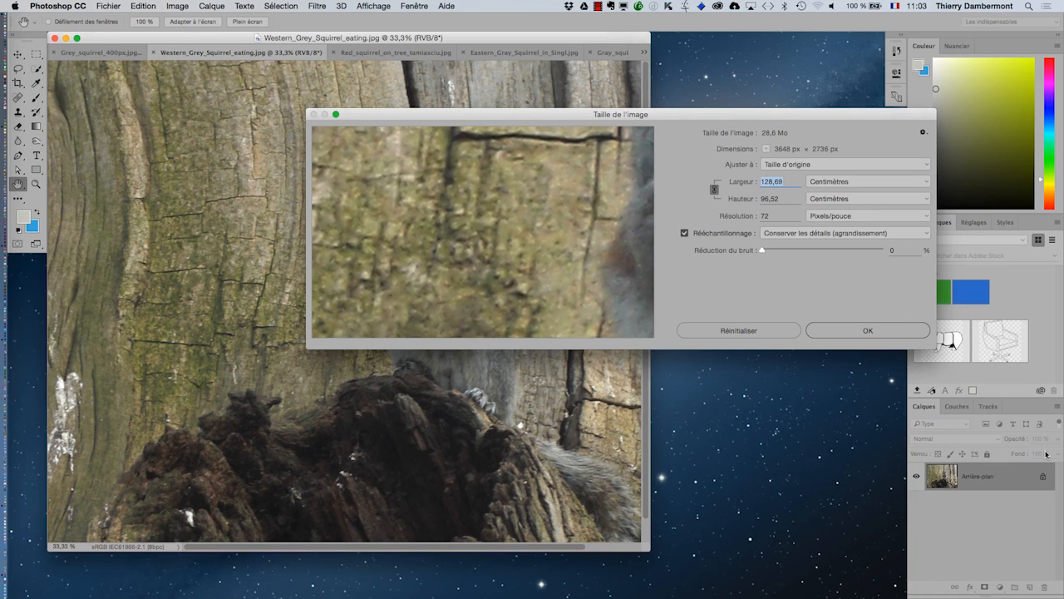
drag(934, 348, 747, 354)
key(alt)
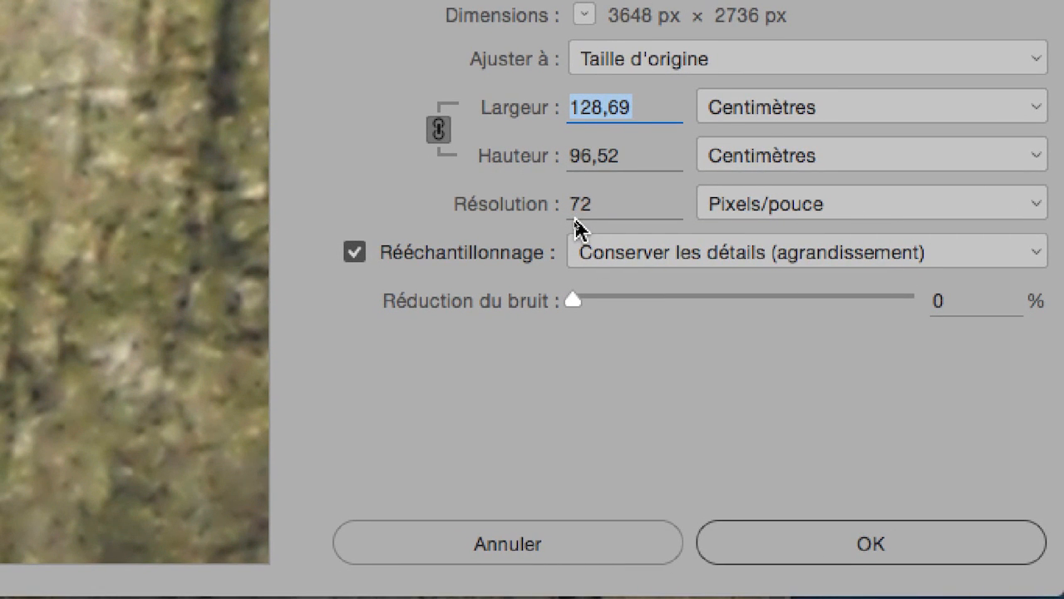
Zoom in and out on the bark in Western_Grey_Squirrel_eating.jpg to examine its pixels
key(alt)
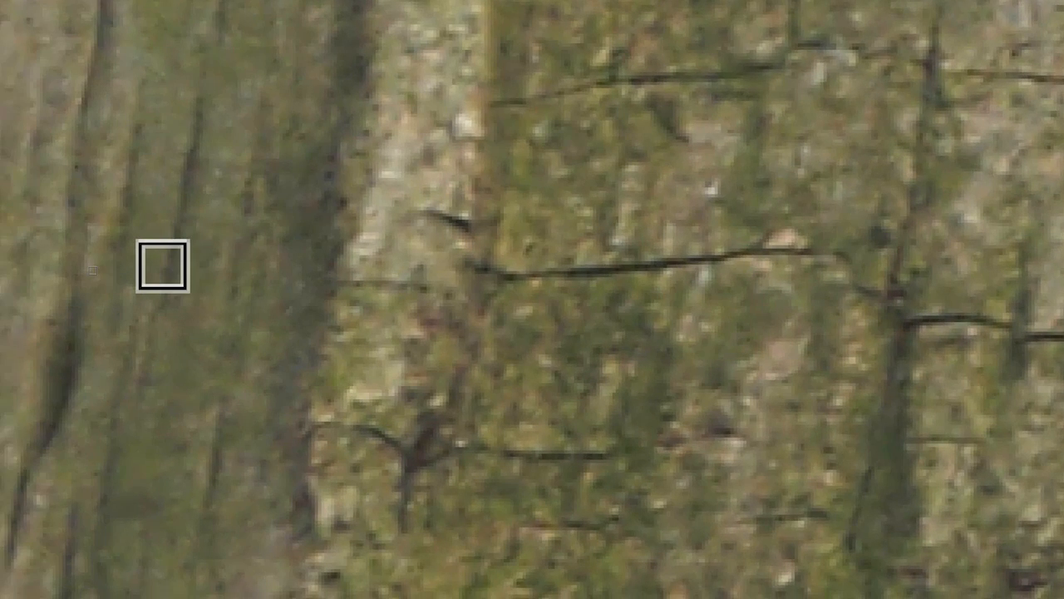
scroll(162, 266, up, 10)
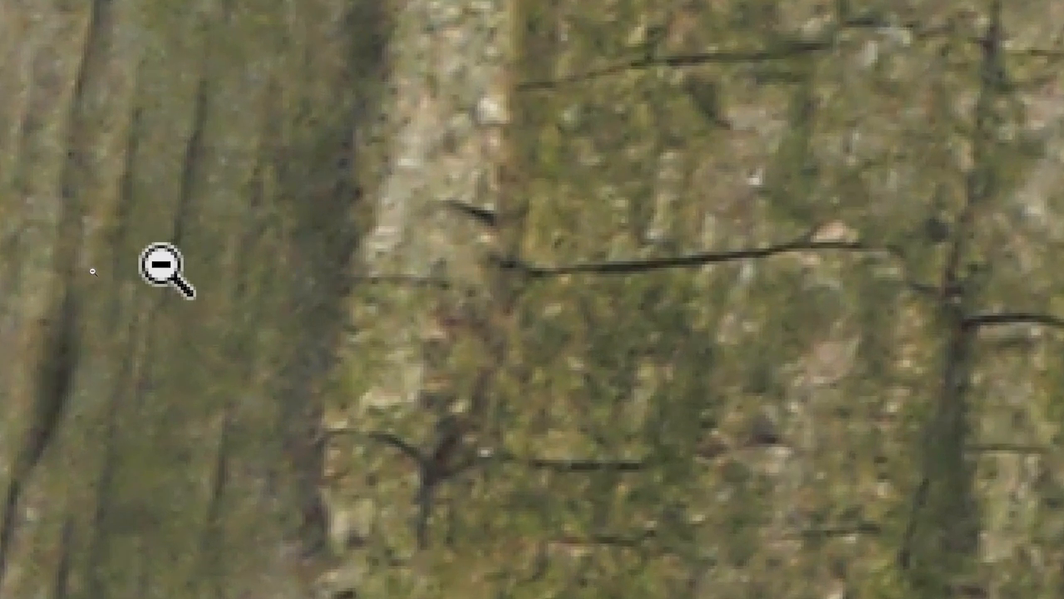
scroll(162, 266, up, 3)
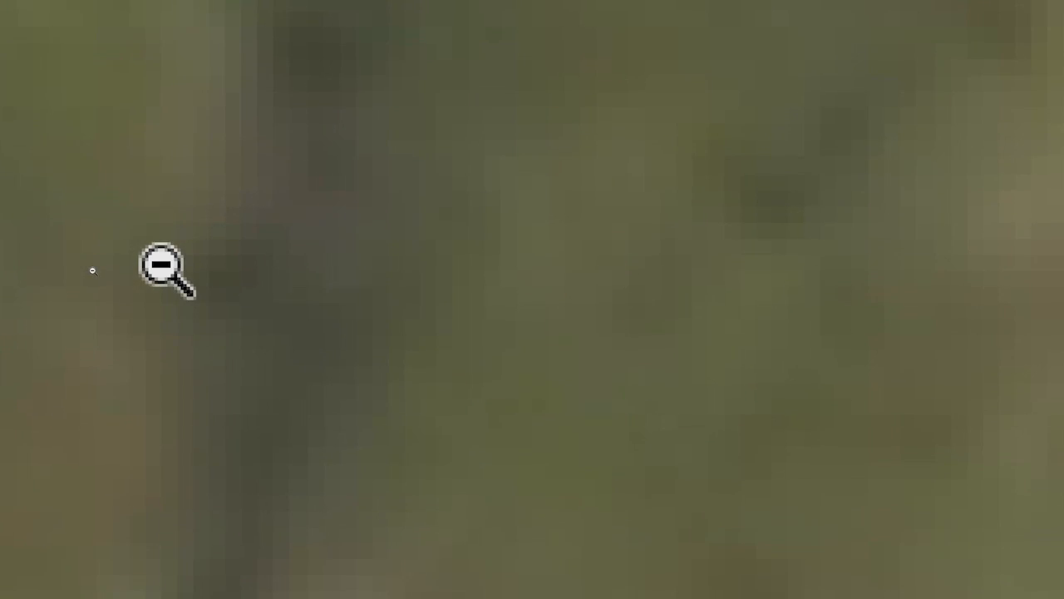
scroll(162, 266, down, 8)
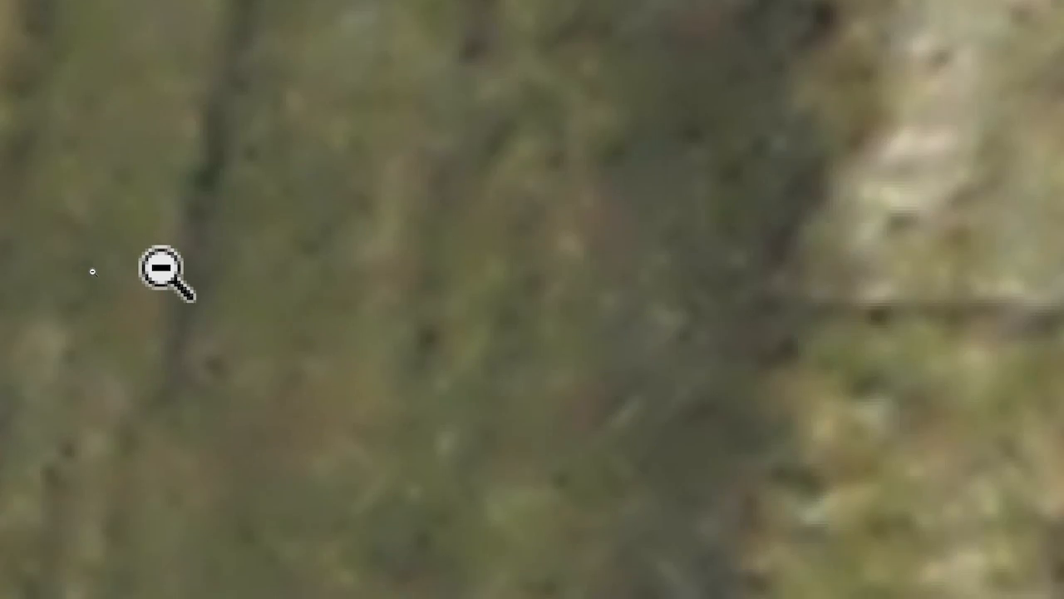
scroll(162, 266, down, 5)
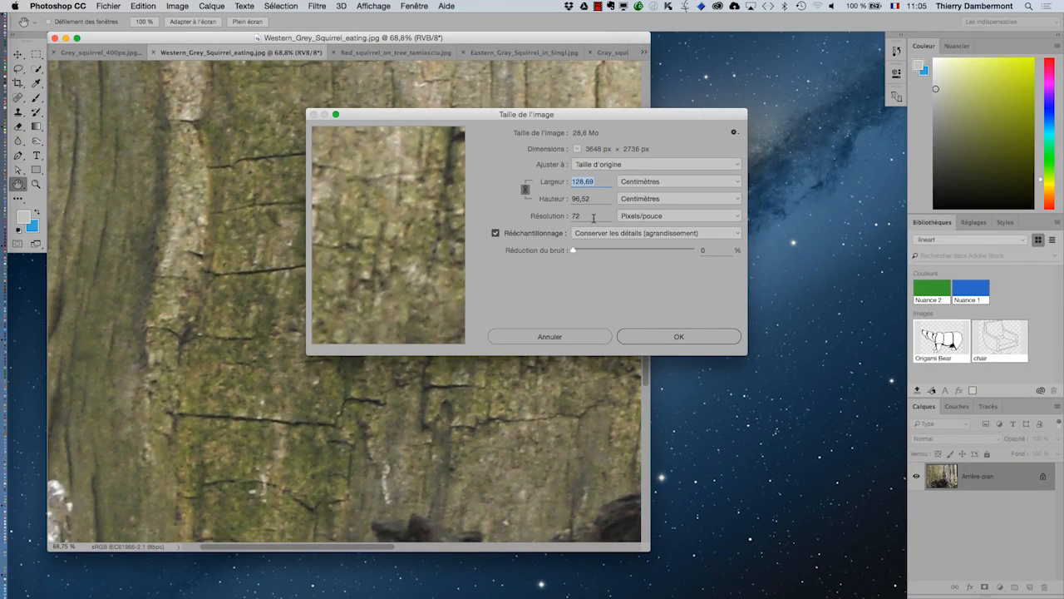
Cancel the Image Size dialog and bring the whole squirrel picture into view
key(alt)
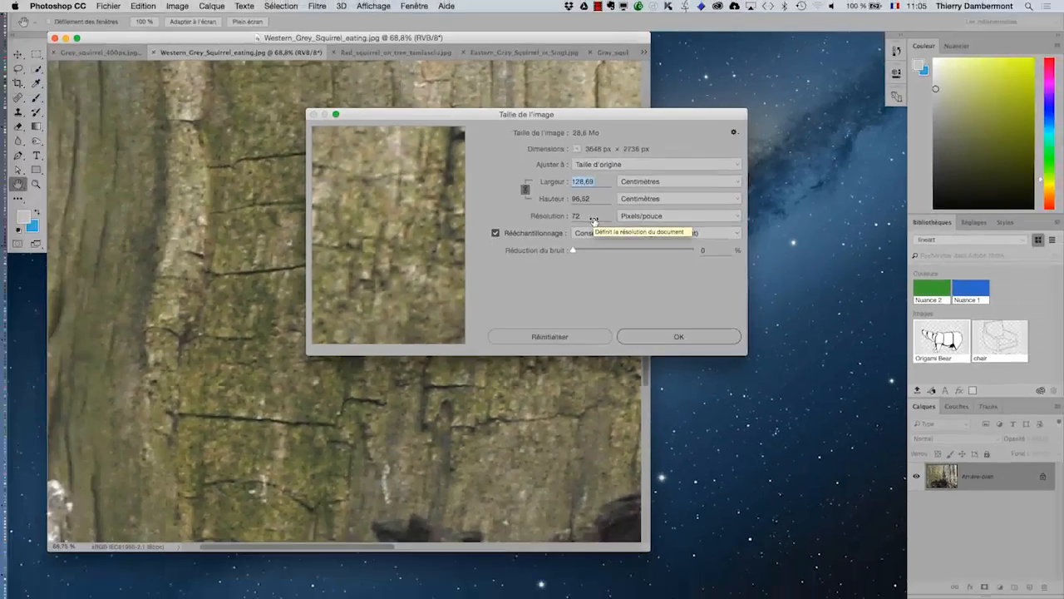
click(549, 336)
drag(540, 337, 400, 321)
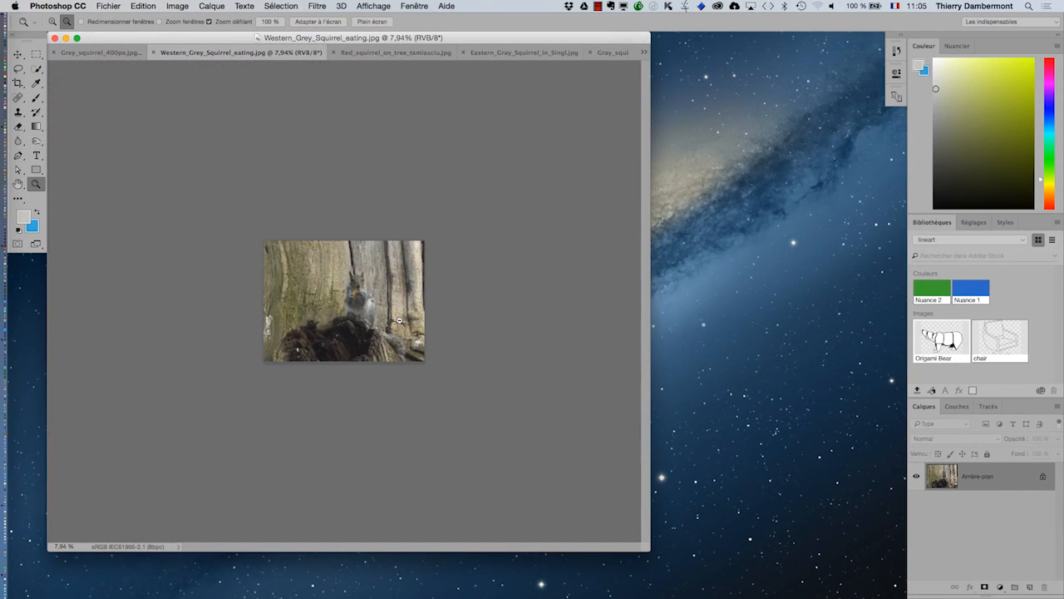
scroll(399, 321, up, 5)
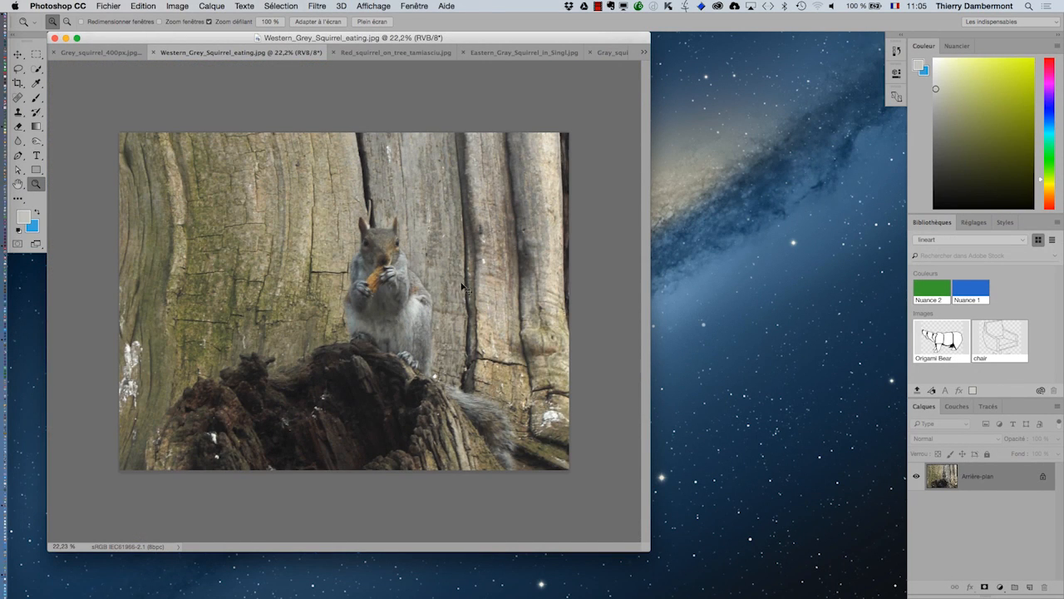
Switch to InDesign, bring the tools and Informations panels near the placed Western_Grey_Squirrel_eating.jpg, and select it to examine its actual and effective resolution
key(super+Tab)
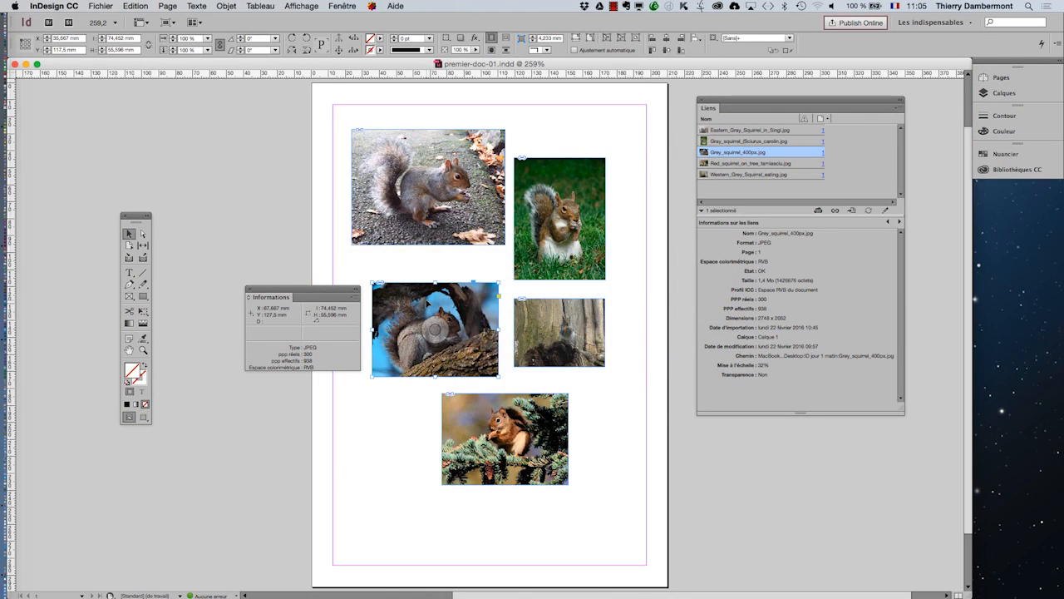
drag(142, 216, 489, 264)
drag(305, 292, 608, 212)
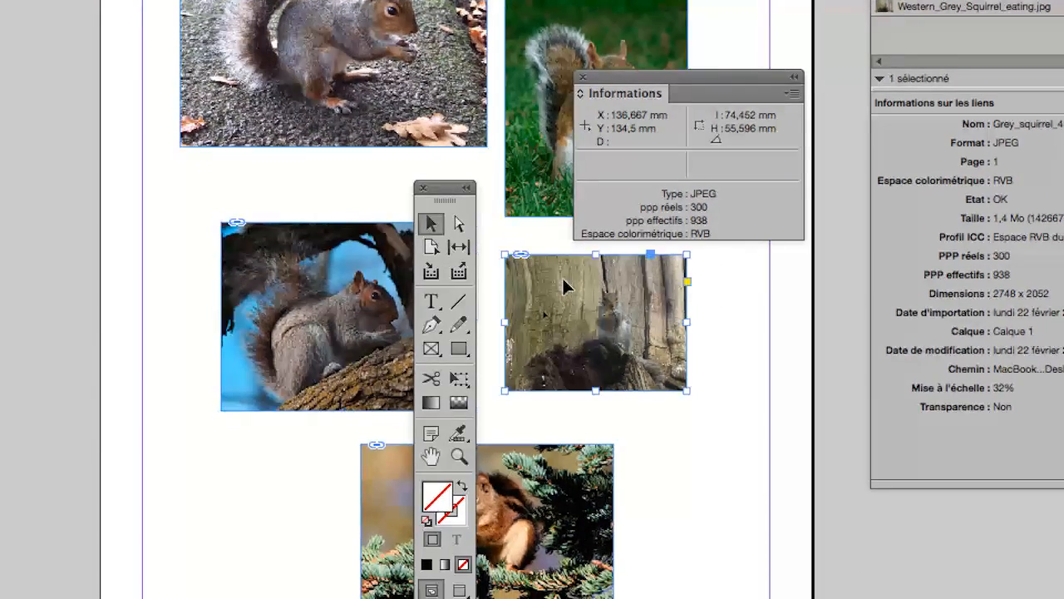
click(545, 313)
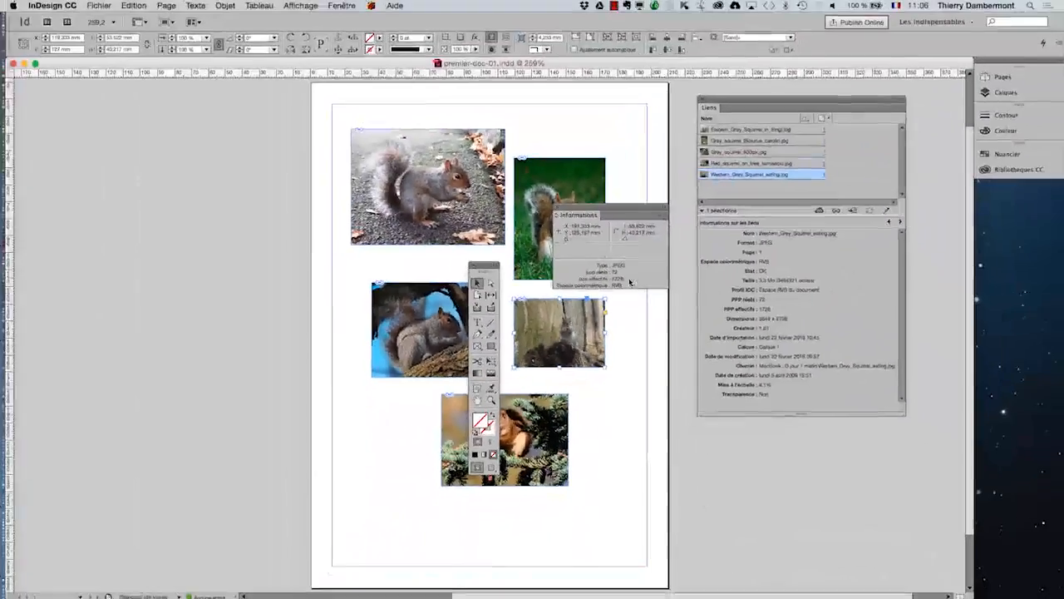
Switch back to Photoshop, reopen the Image Size dialog for Western_Grey_Squirrel_eating.jpg to examine its dimensions and resolution, and cancel it
key(super+Tab)
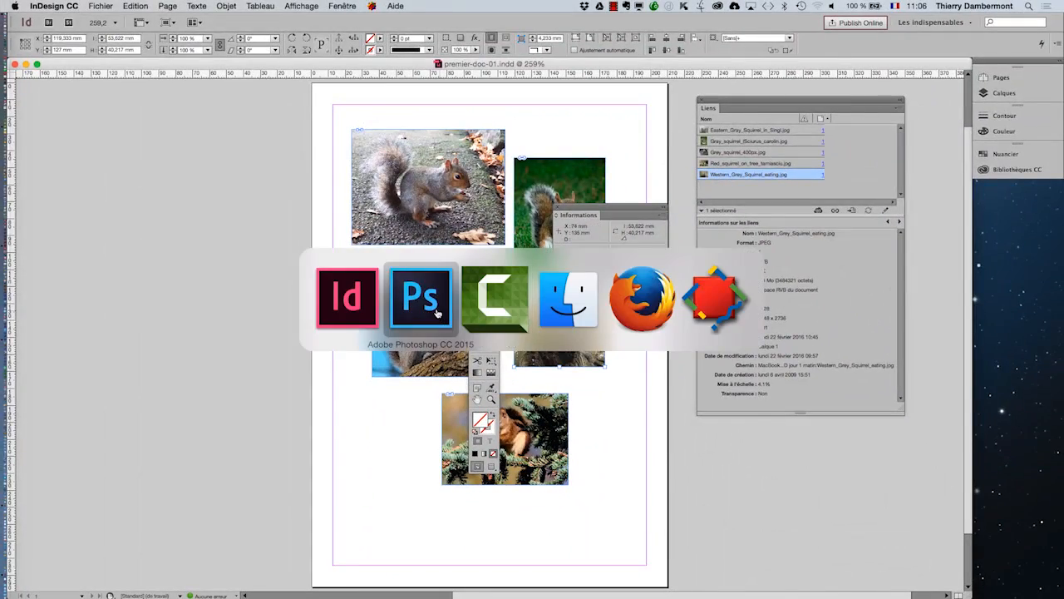
key(alt+super+h)
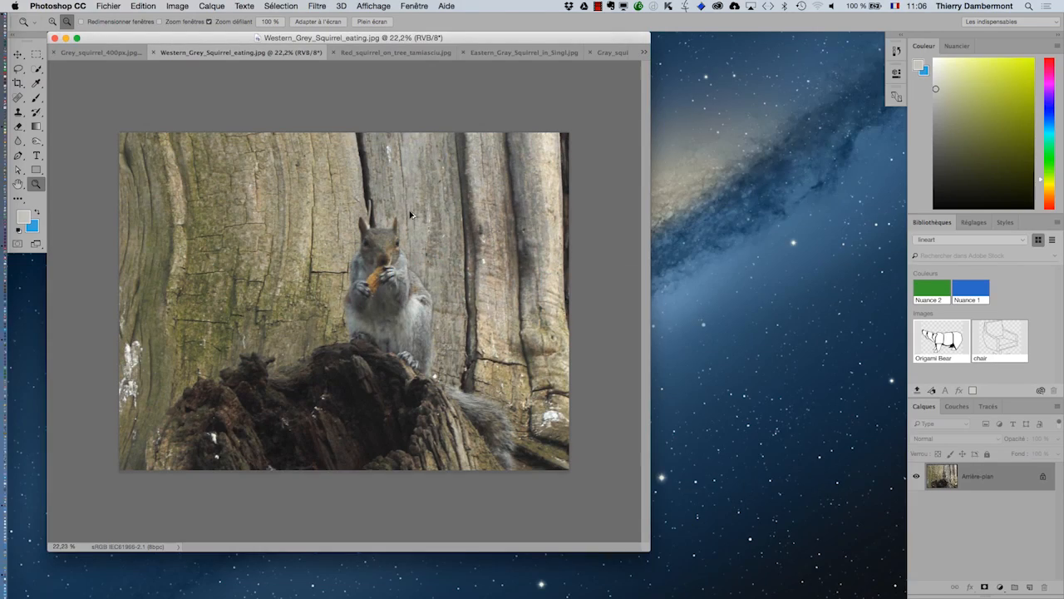
click(177, 5)
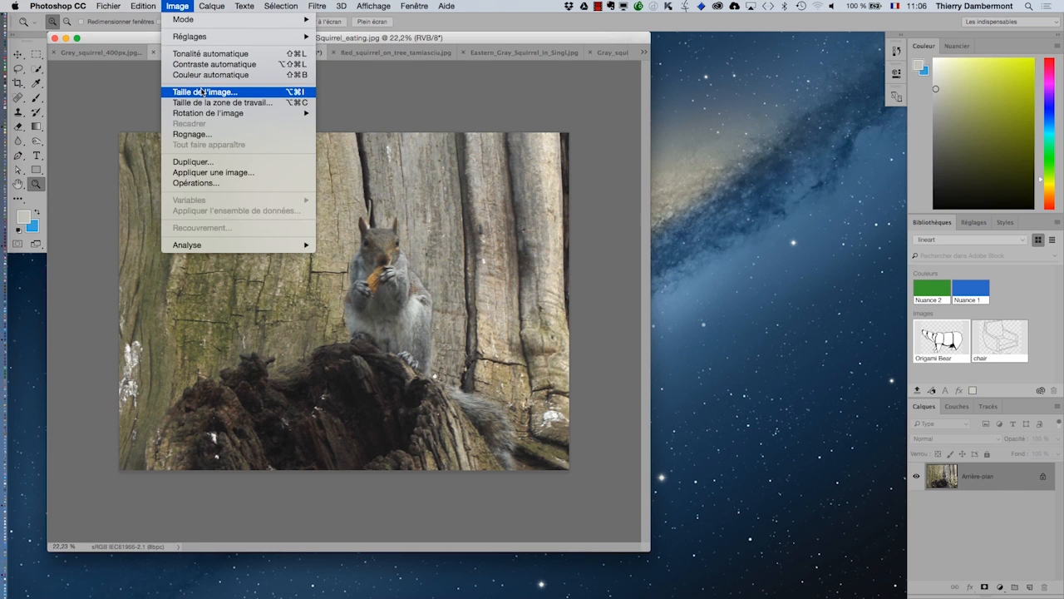
click(201, 92)
drag(708, 111, 592, 205)
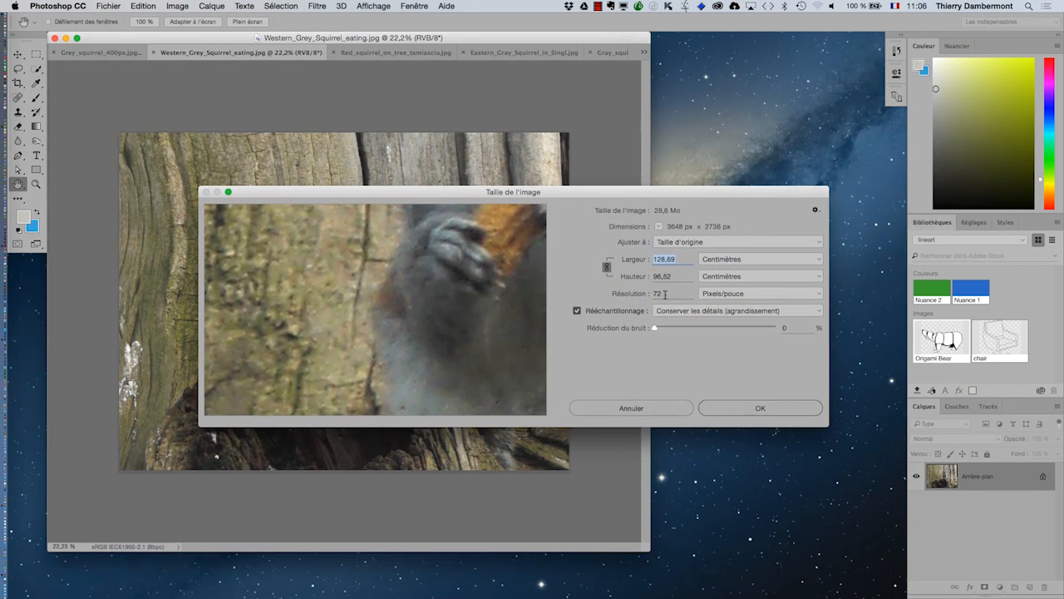
double_click(665, 294)
key(alt)
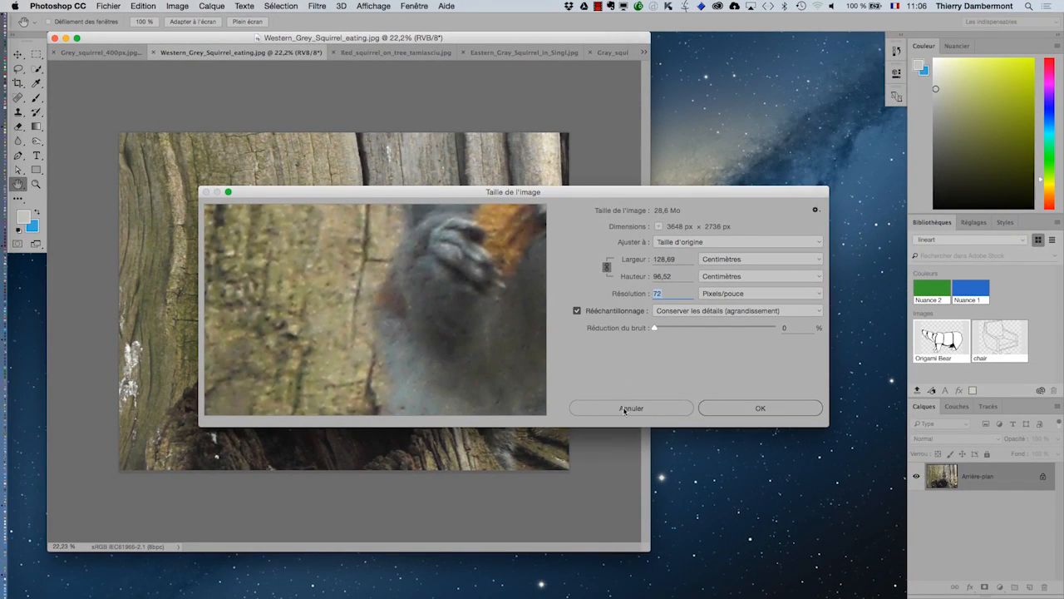
click(647, 406)
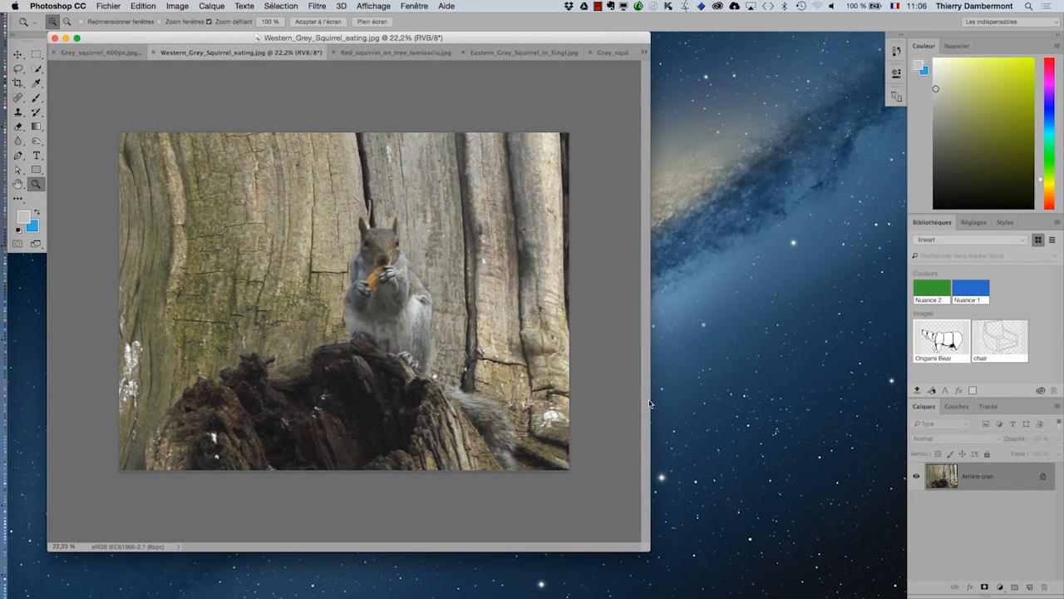
Switch to InDesign and move the tools panel off the placed images to the page's left edge
key(super+Tab)
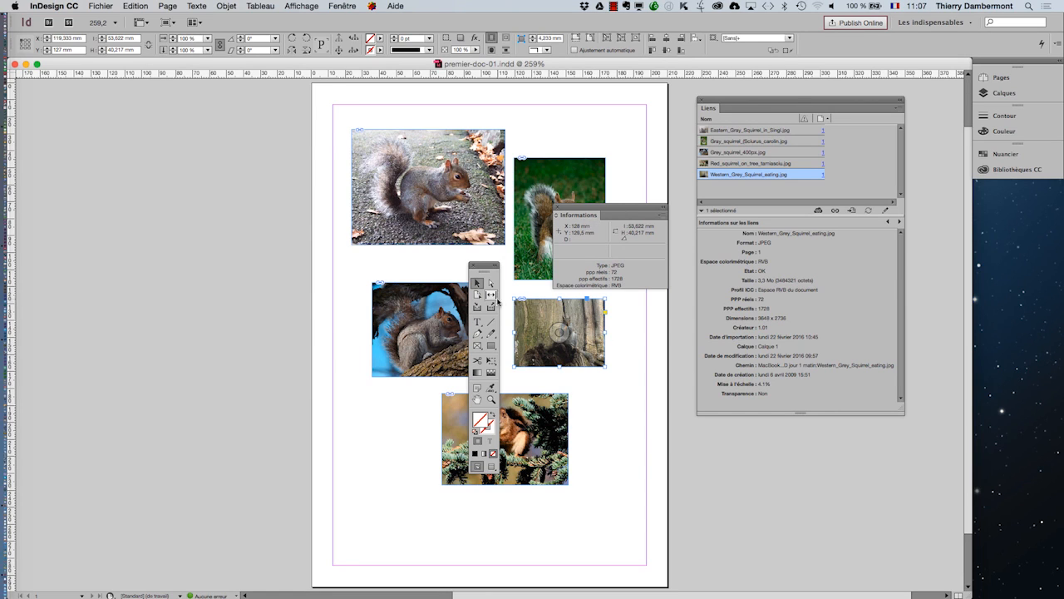
click(429, 298)
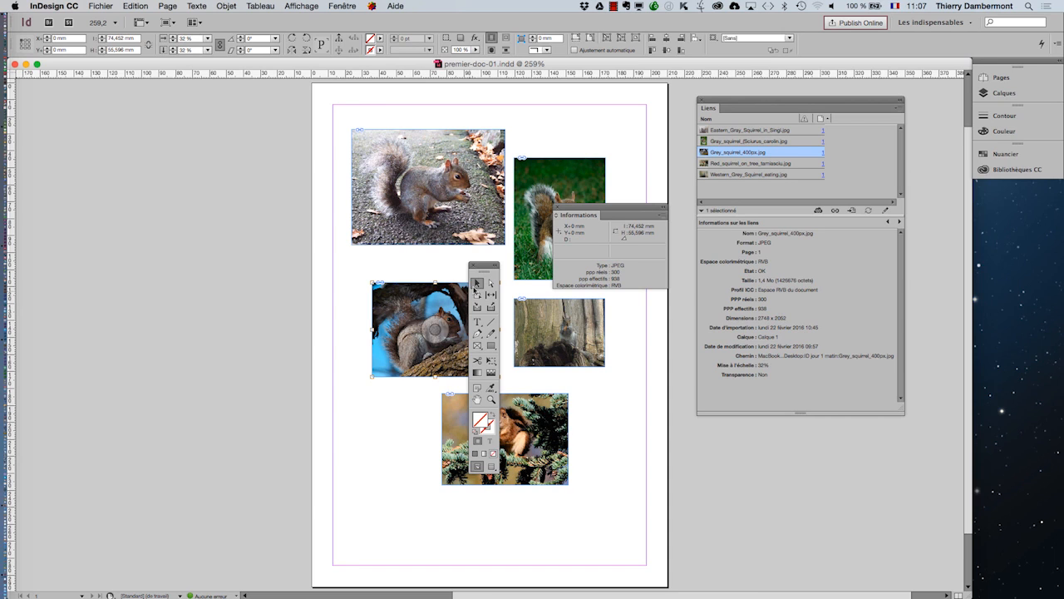
drag(485, 267, 300, 249)
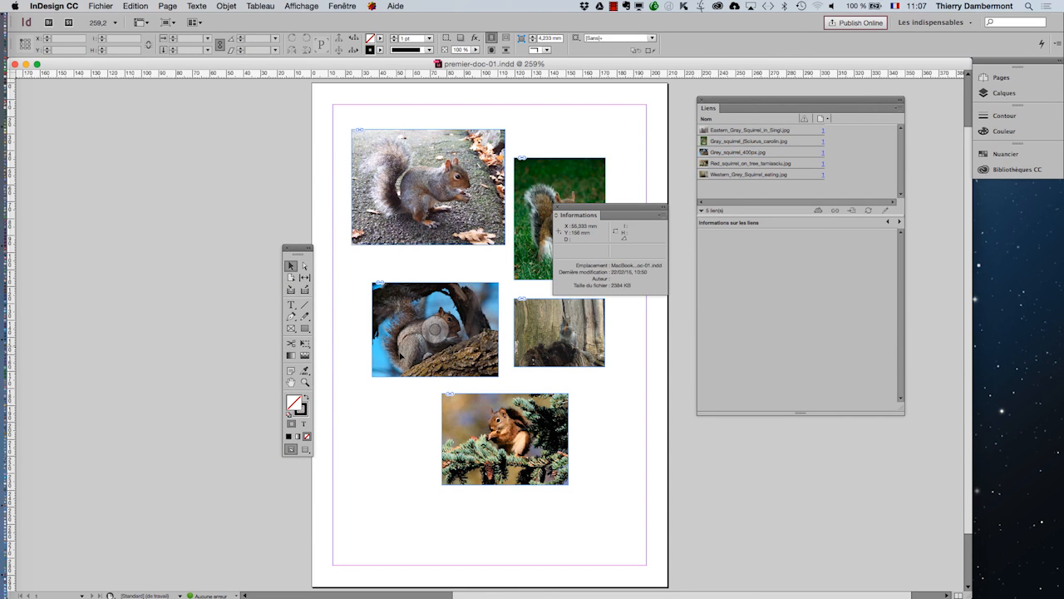
Stack all squirrel images except Western_Grey_Squirrel_eating.jpg in a column along the page's left margin, clearing the Informations panel off the page
drag(399, 348, 367, 324)
drag(540, 181, 582, 132)
drag(585, 203, 142, 115)
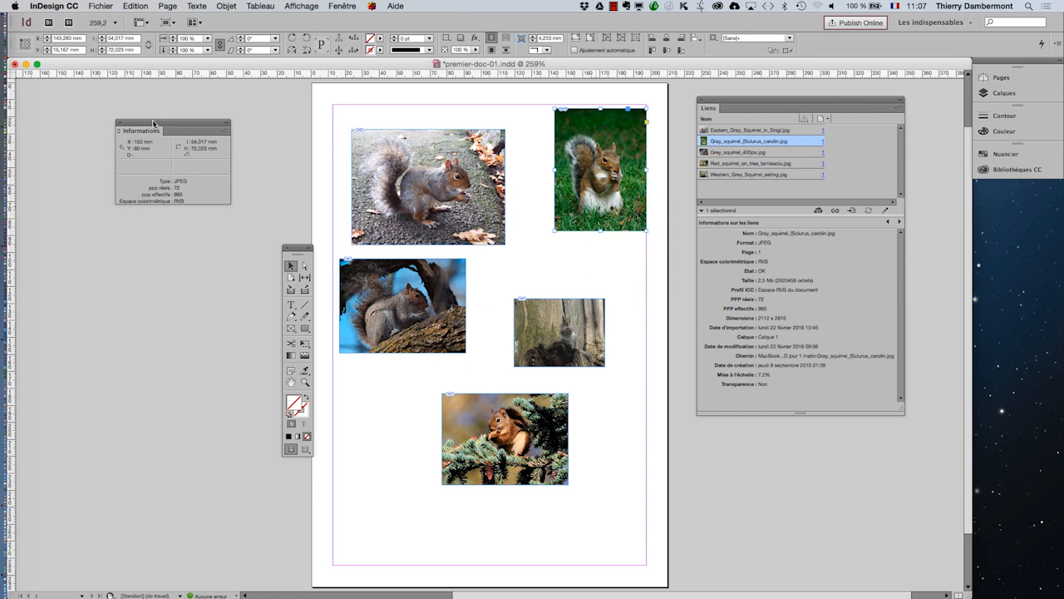
click(462, 412)
drag(462, 411, 360, 390)
click(591, 129)
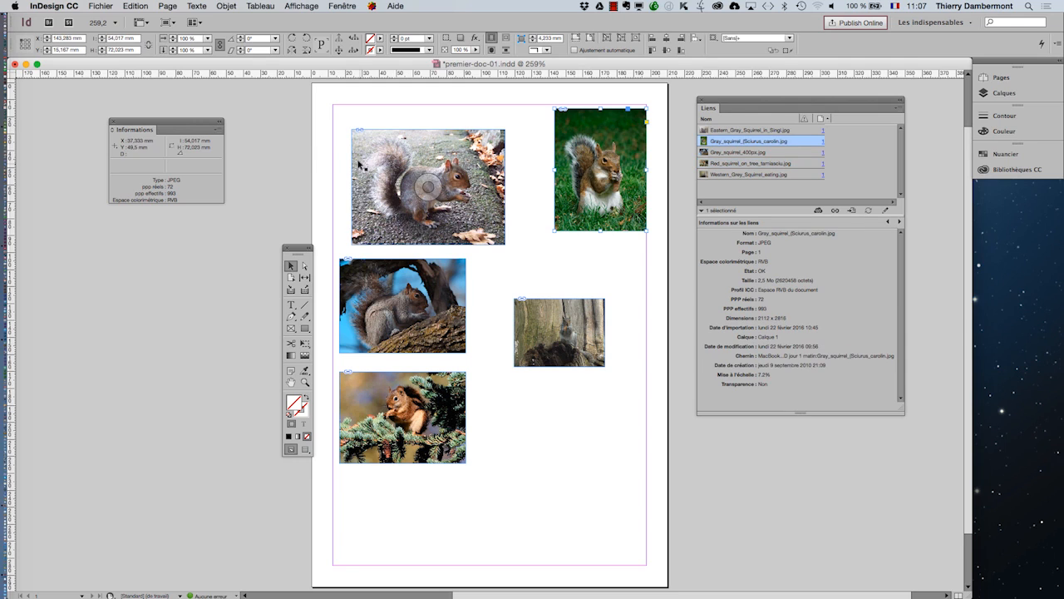
drag(377, 160, 354, 173)
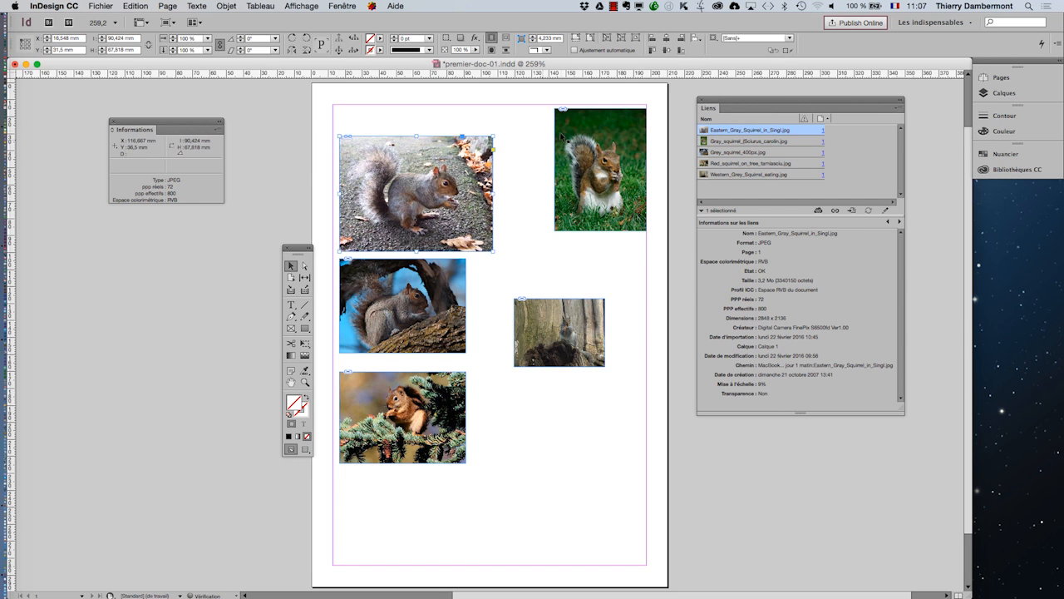
drag(532, 350, 348, 510)
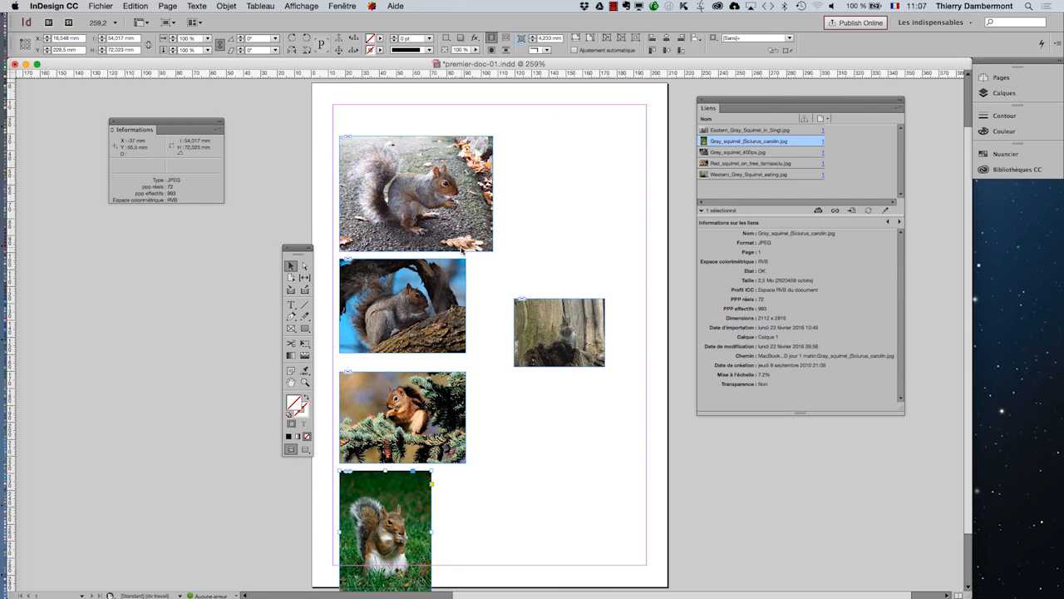
Select the placed Western_Grey_Squirrel_eating.jpg and position the Informations and tools panels close to it
click(529, 317)
drag(210, 127, 623, 205)
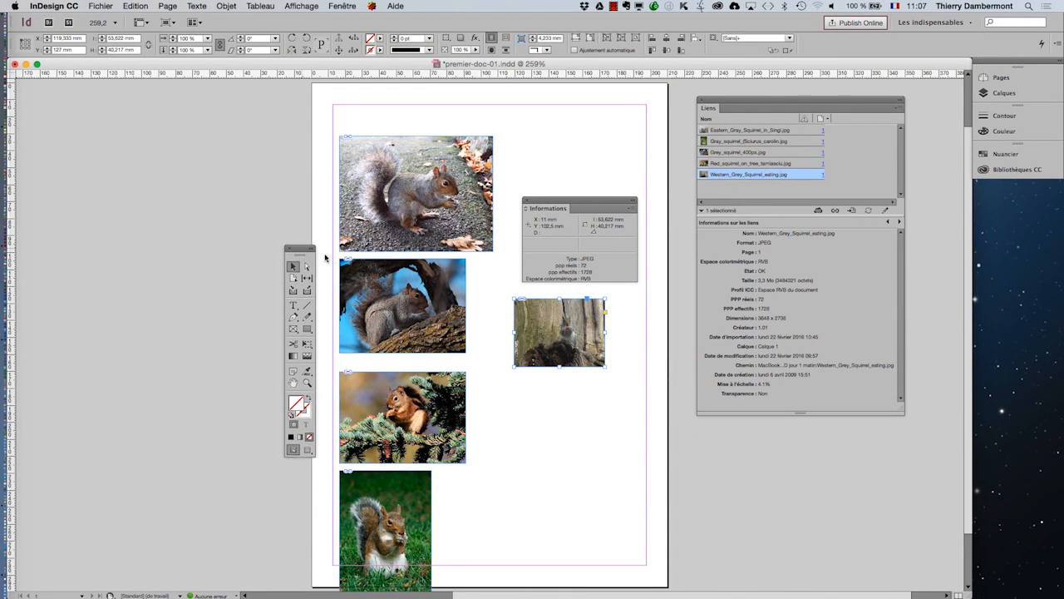
drag(297, 248, 665, 192)
Compare selecting the Western Grey squirrel image's frame with selecting its content, and deselect it
click(620, 311)
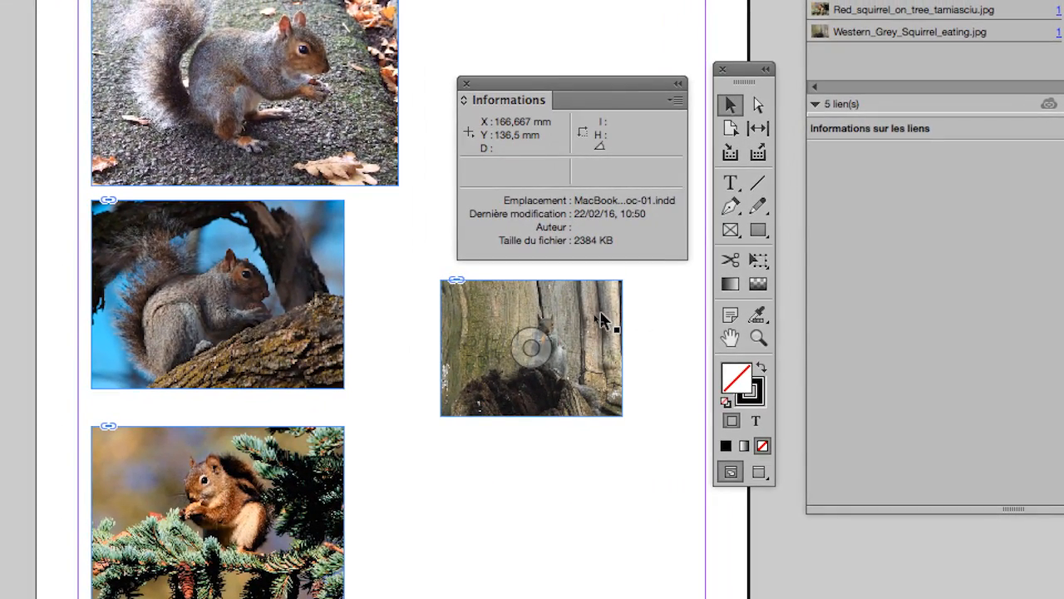
click(600, 314)
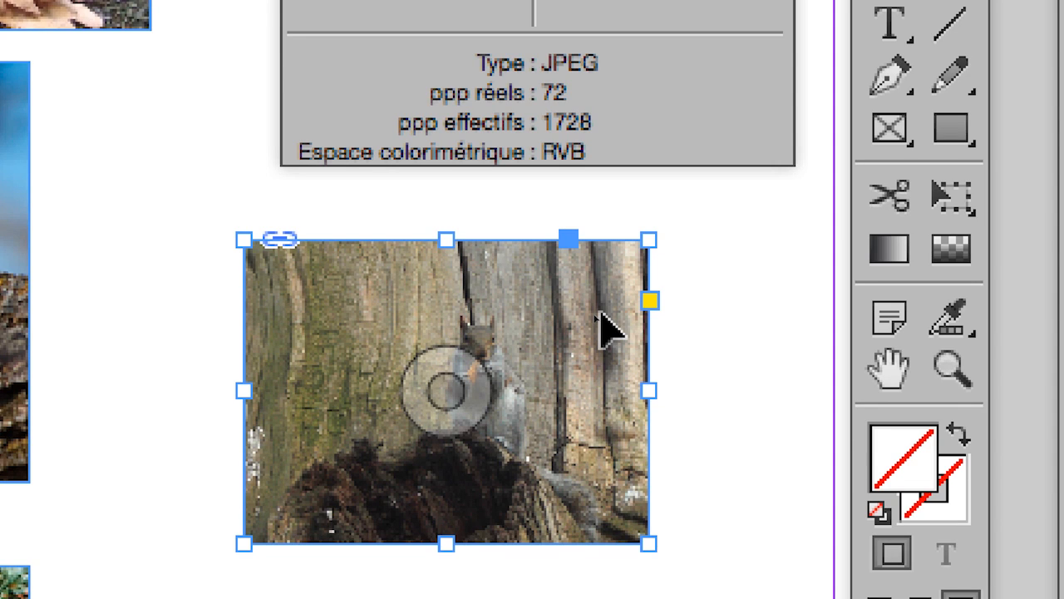
double_click(599, 312)
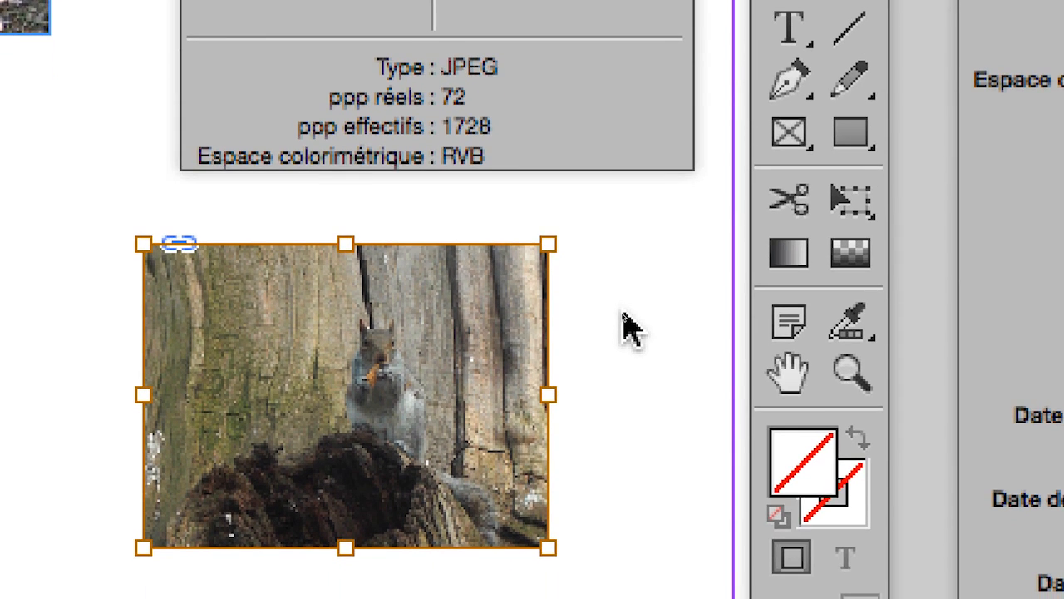
click(724, 310)
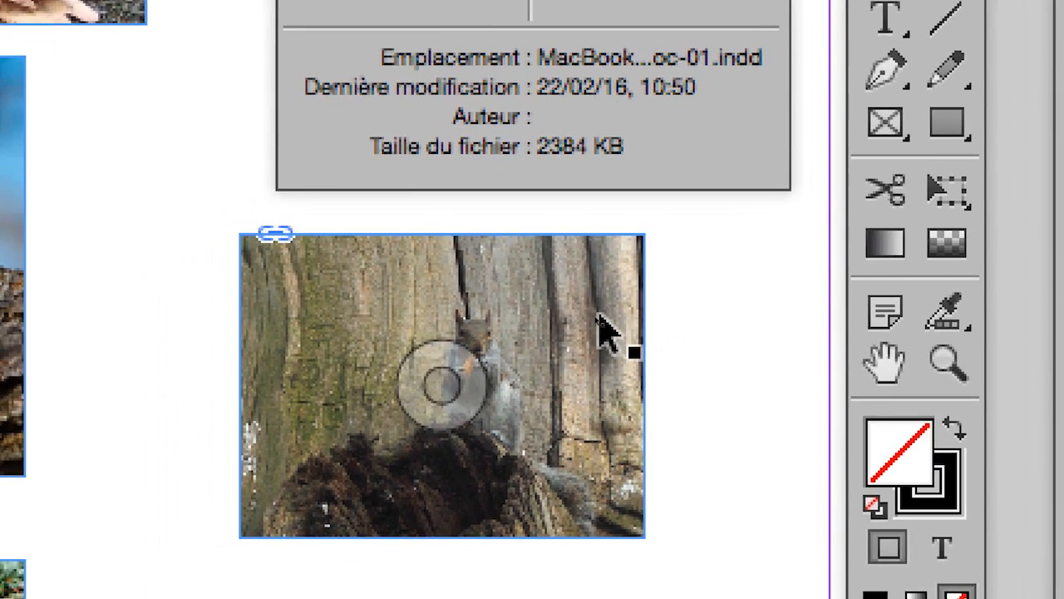
Reselect the Western Grey squirrel frame, alternate between frame and content selection, and clear the selection
click(602, 323)
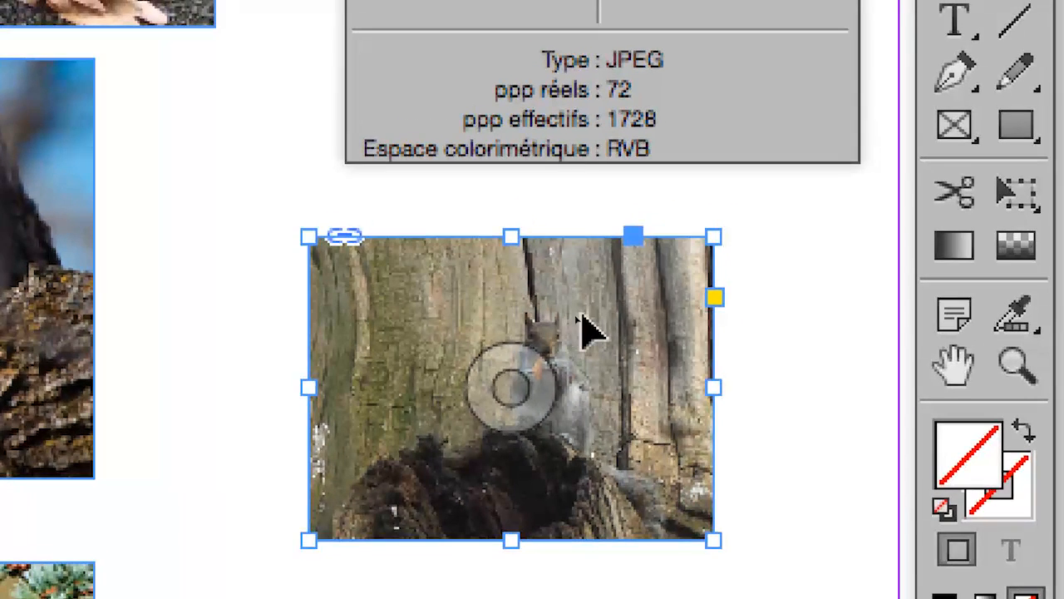
double_click(545, 263)
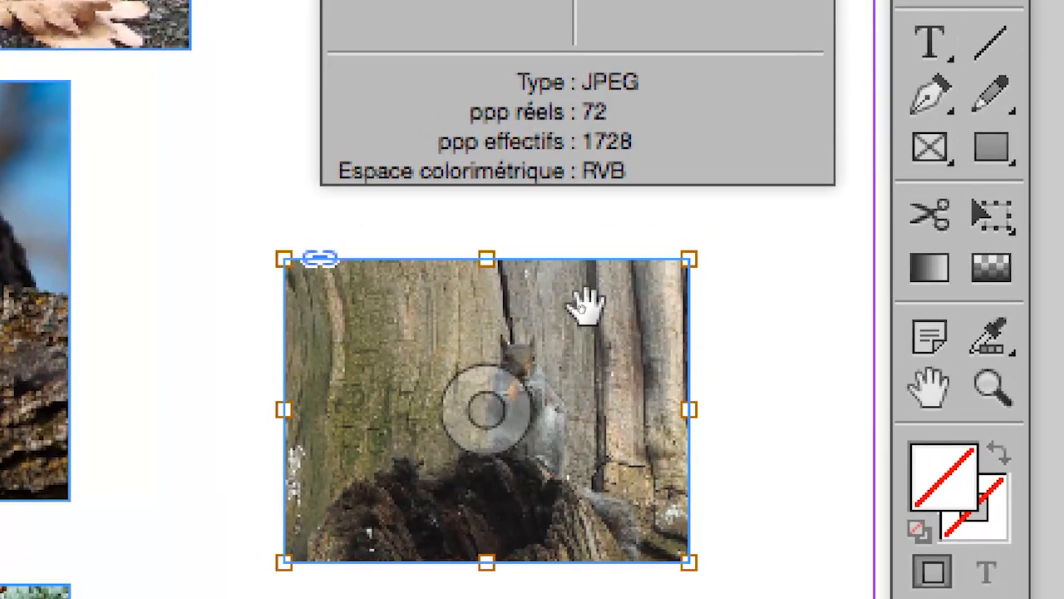
double_click(611, 287)
double_click(611, 289)
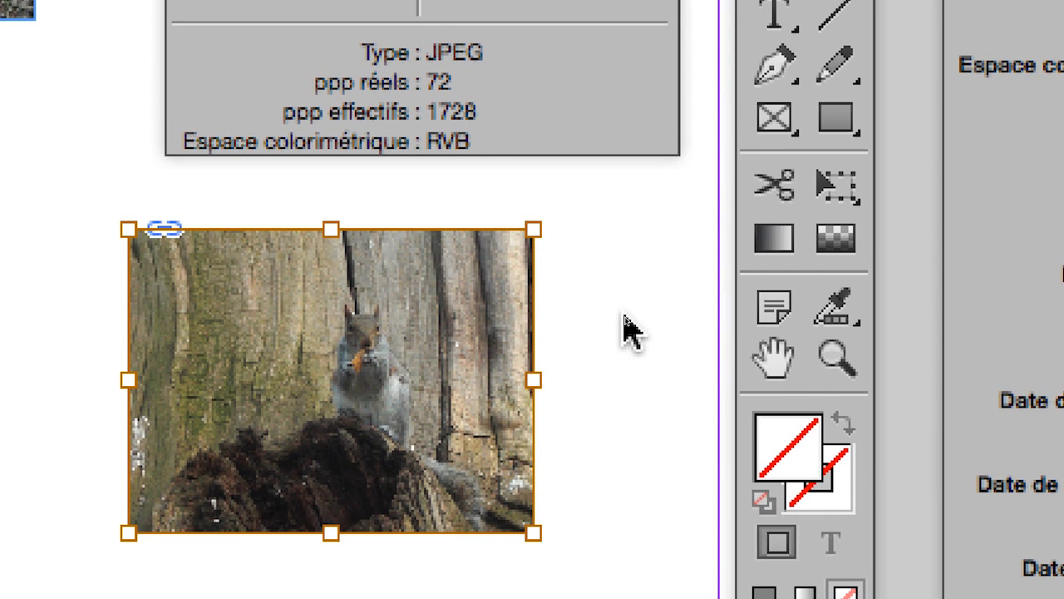
click(629, 331)
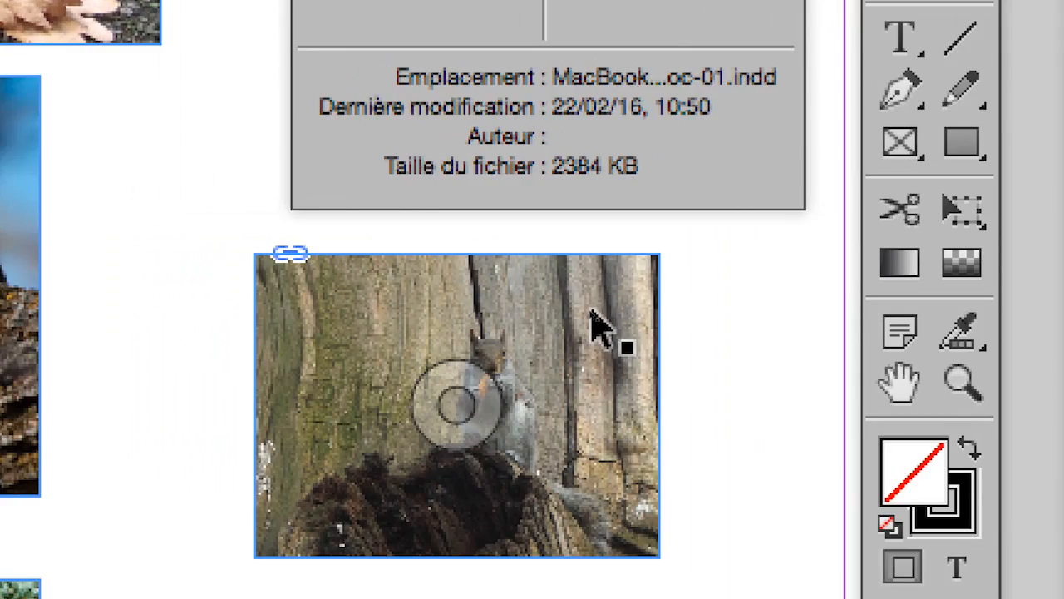
Select the Western Grey squirrel image and use Free Transform to enlarge it, then shrink it to about 56 × 42 mm
click(591, 313)
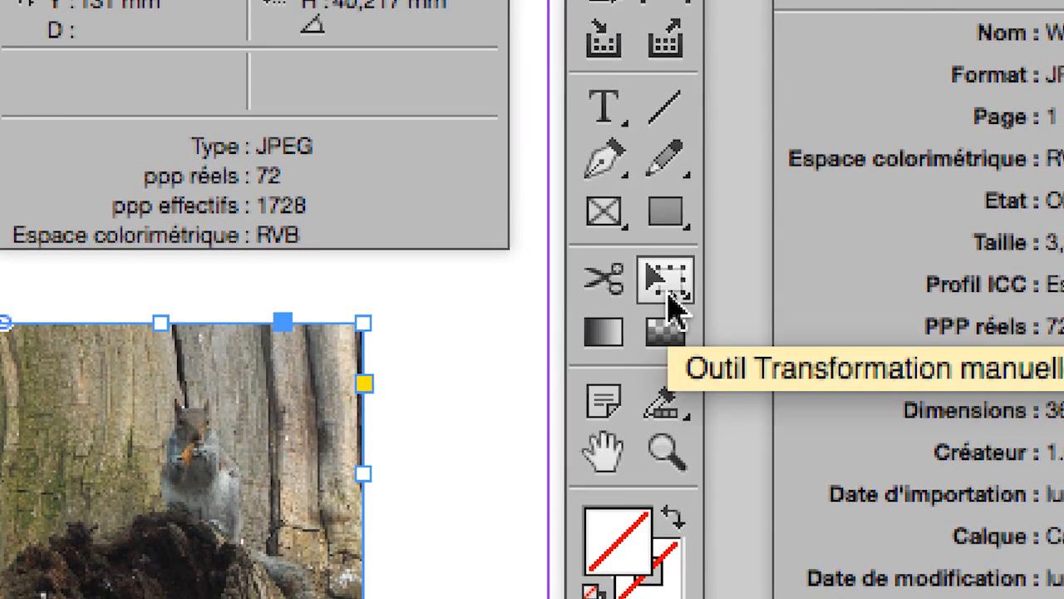
click(674, 307)
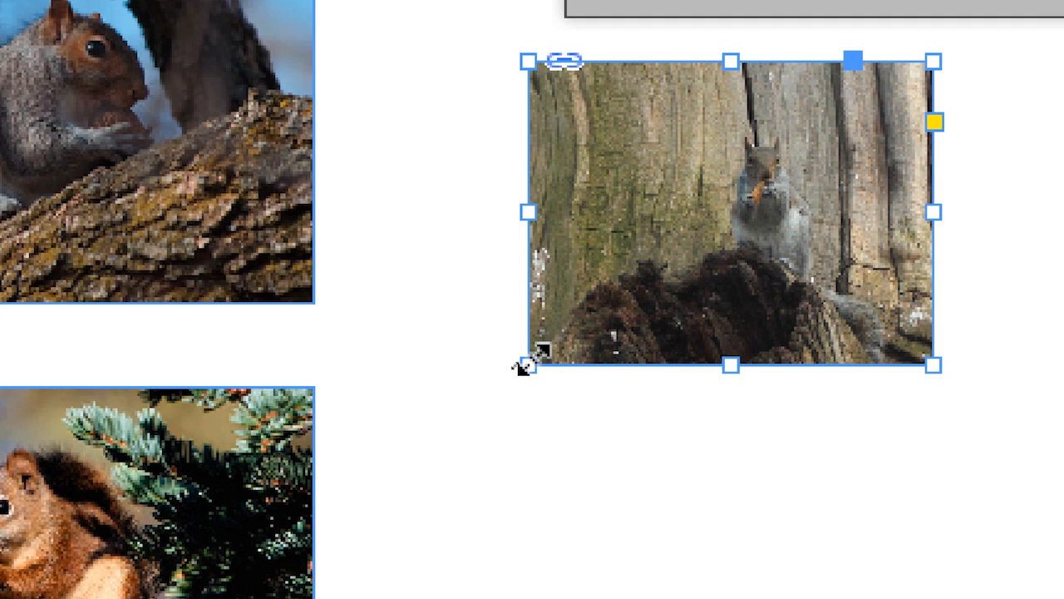
drag(524, 365, 419, 460)
drag(507, 380, 488, 399)
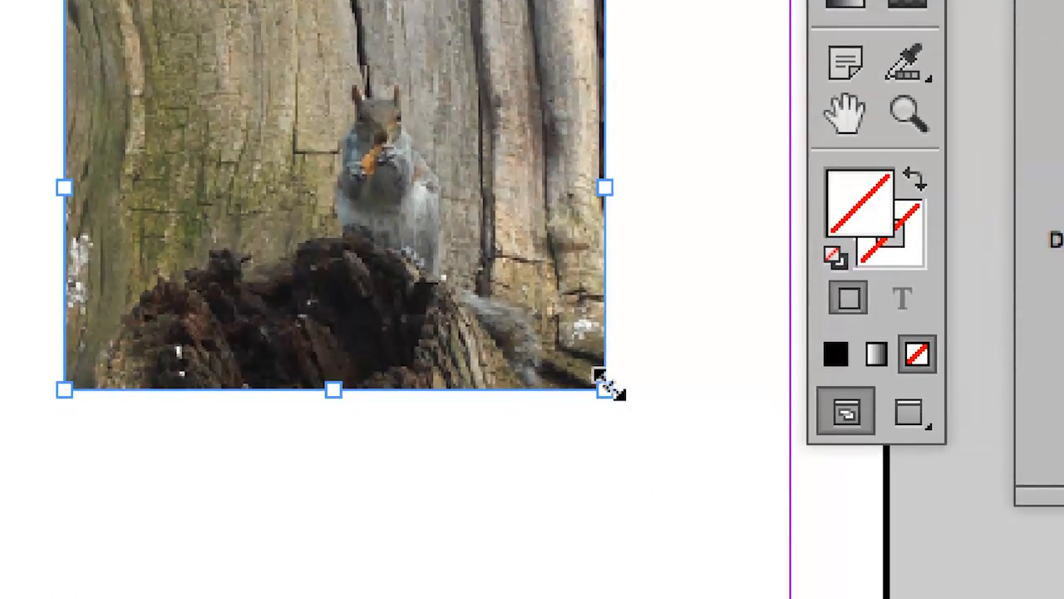
drag(607, 386, 455, 273)
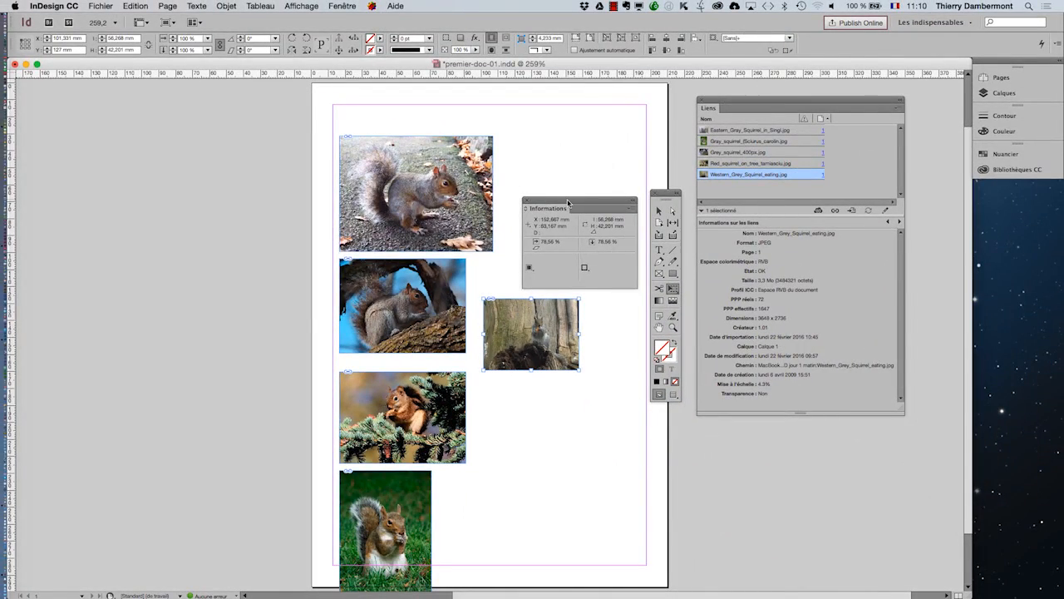
Move the Informations and tools panels clear of the image and enlarge the Western Grey squirrel to about 143 × 107 mm with Free Transform
drag(571, 203, 208, 163)
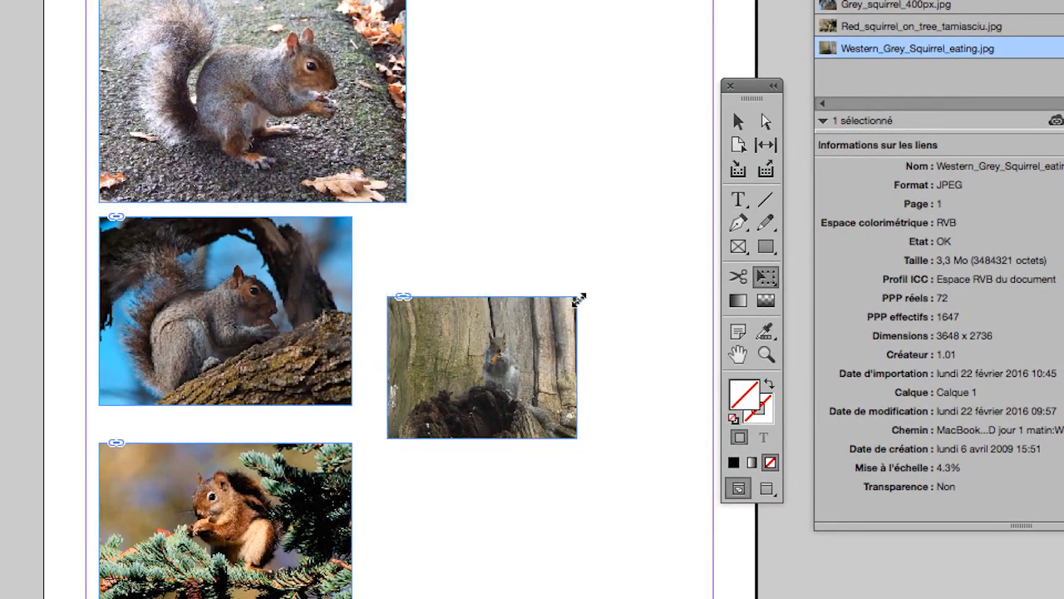
drag(580, 300, 661, 255)
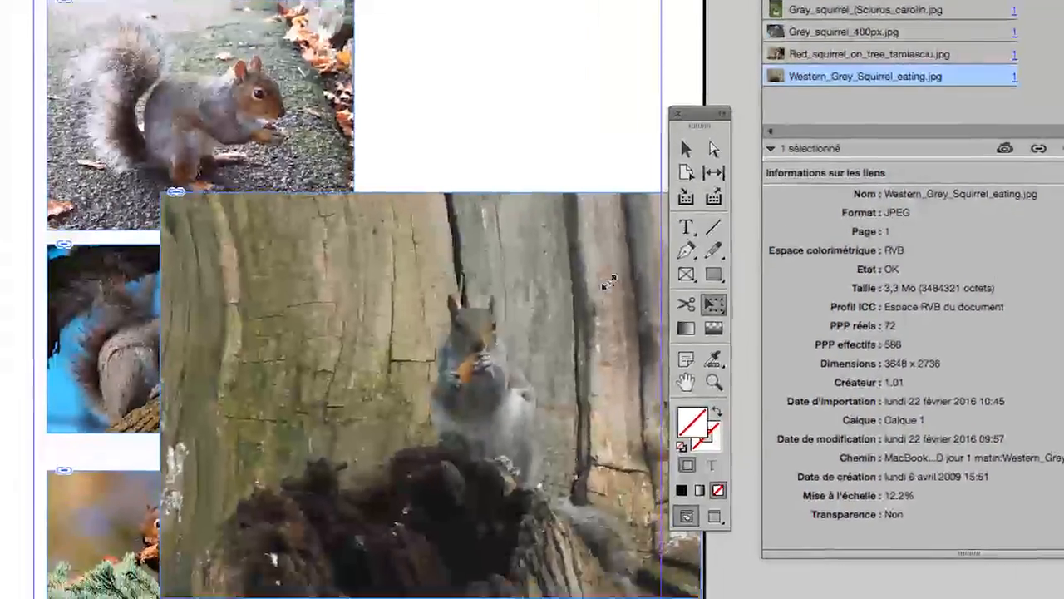
drag(609, 282, 636, 268)
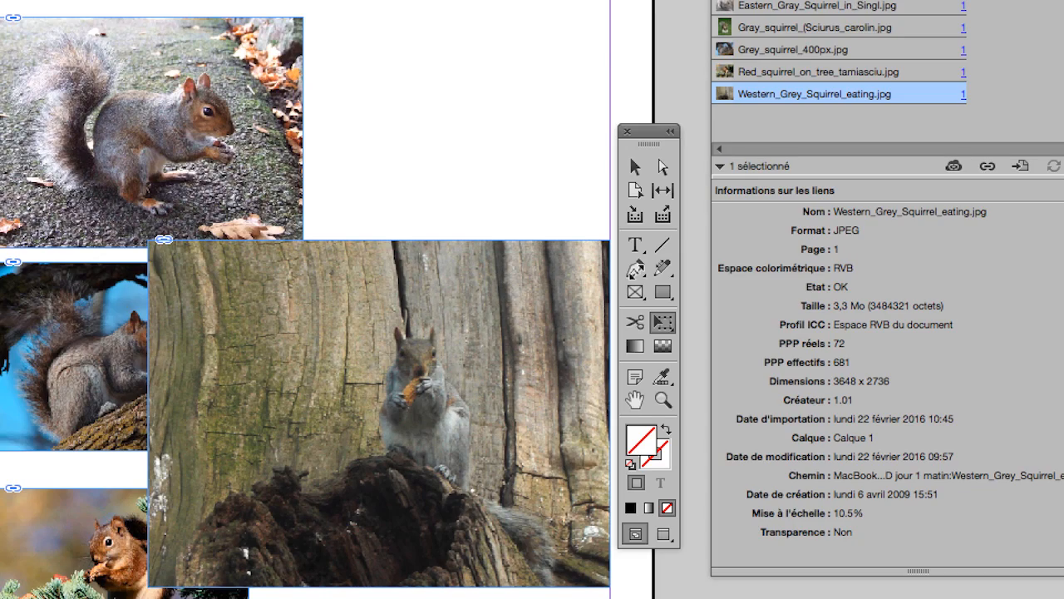
drag(636, 268, 637, 268)
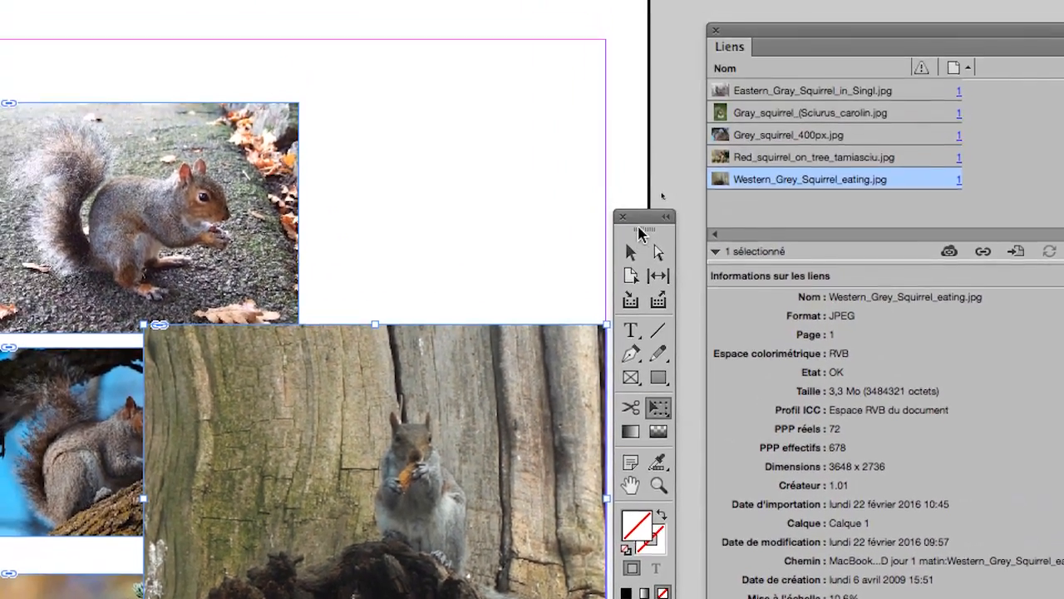
drag(622, 169, 397, 183)
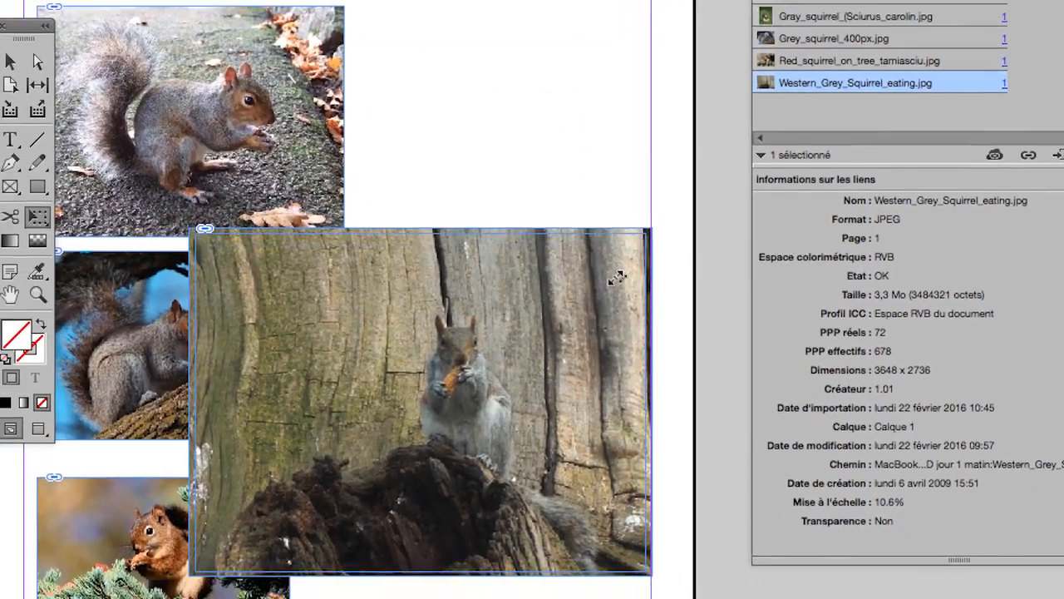
drag(616, 278, 658, 234)
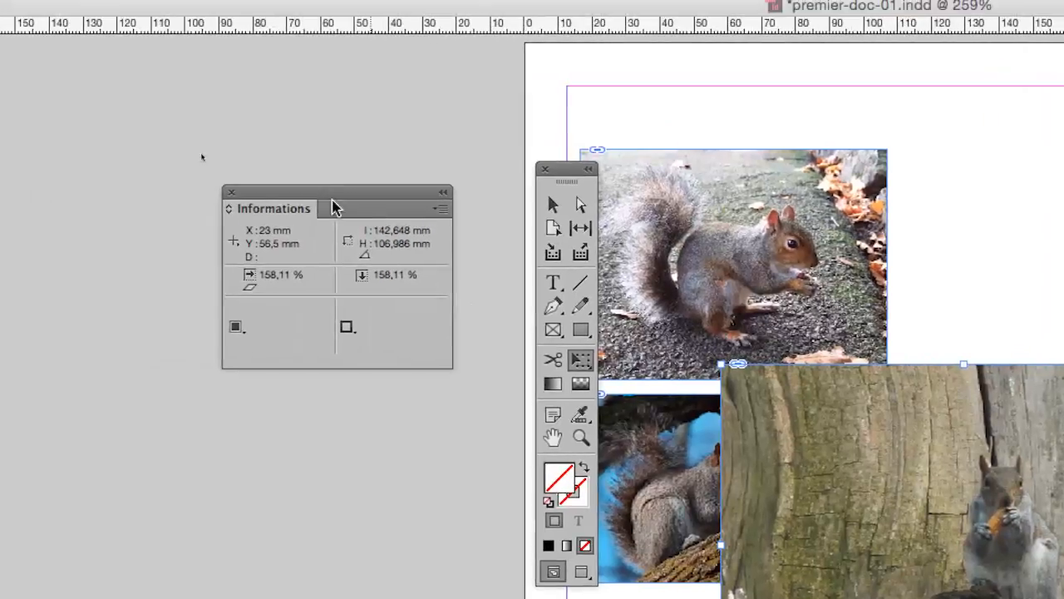
Place the Informations panel just above the enlarged squirrel and activate the Selection tool to check the image's actual and effective resolution
drag(330, 200, 966, 174)
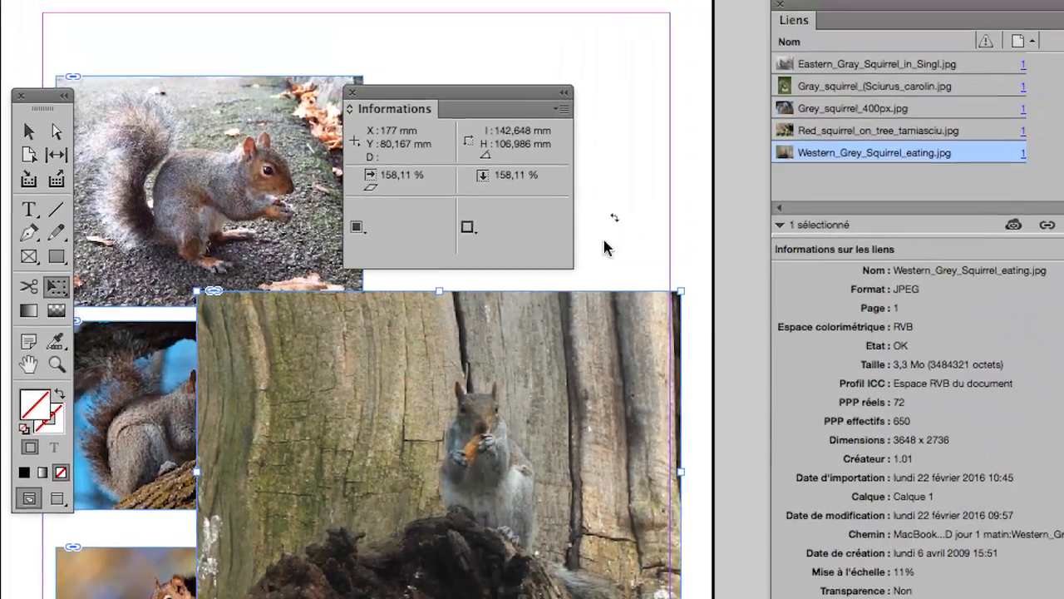
click(28, 132)
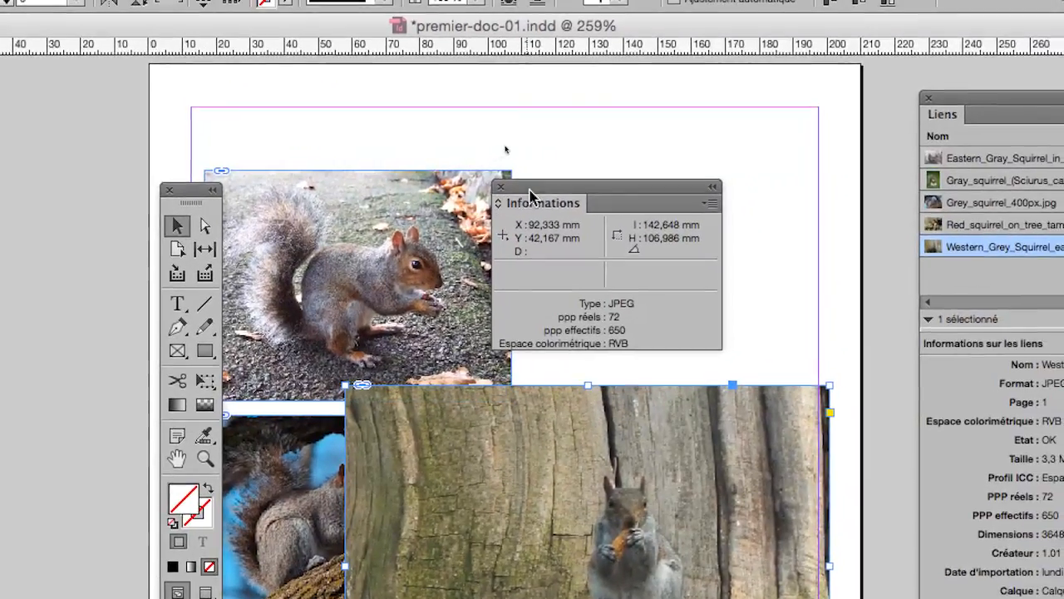
drag(769, 160, 803, 209)
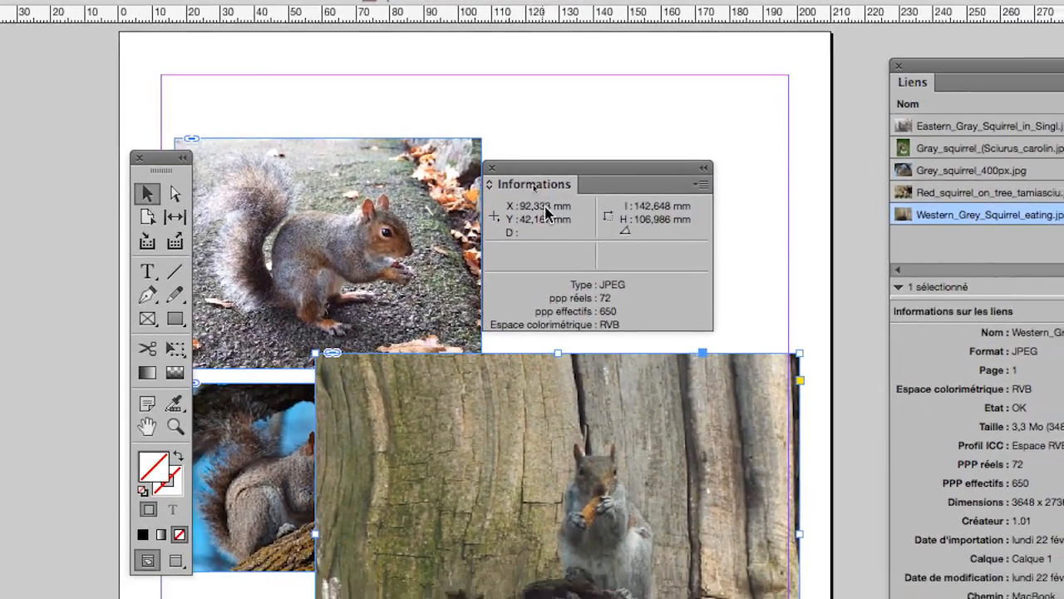